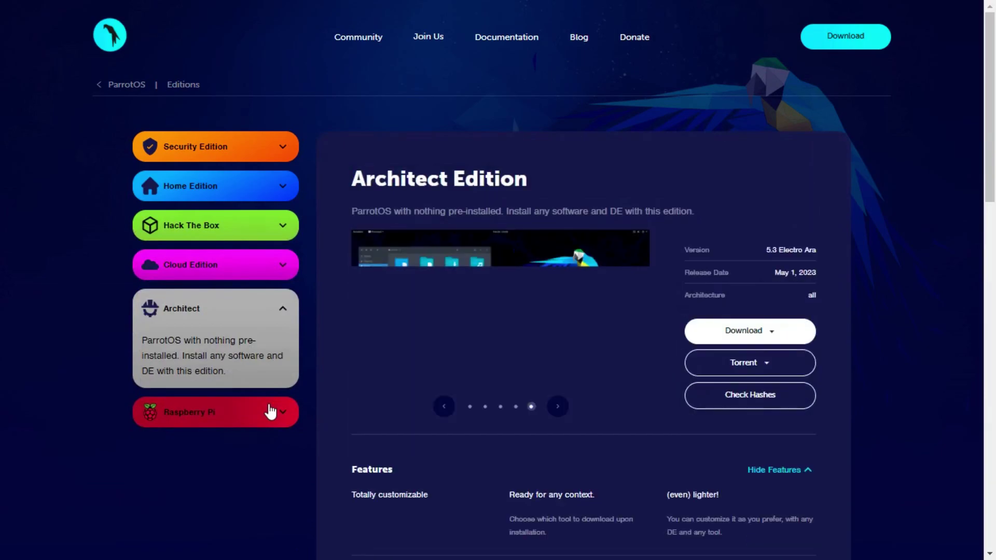
# Browse the Parrot OS editions, select the Security Edition and open its download options.
pyautogui.click(270, 412)
pyautogui.click(269, 150)
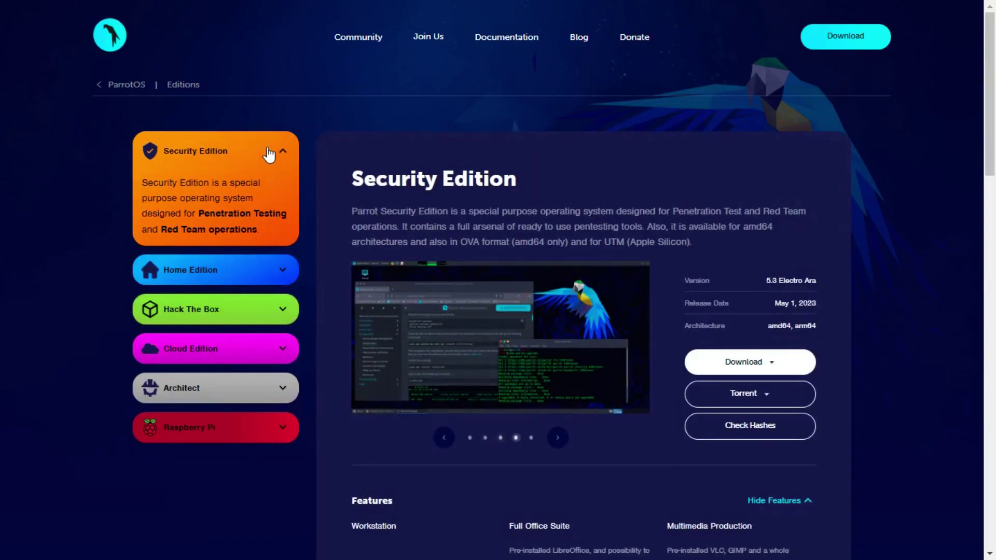
pyautogui.click(754, 362)
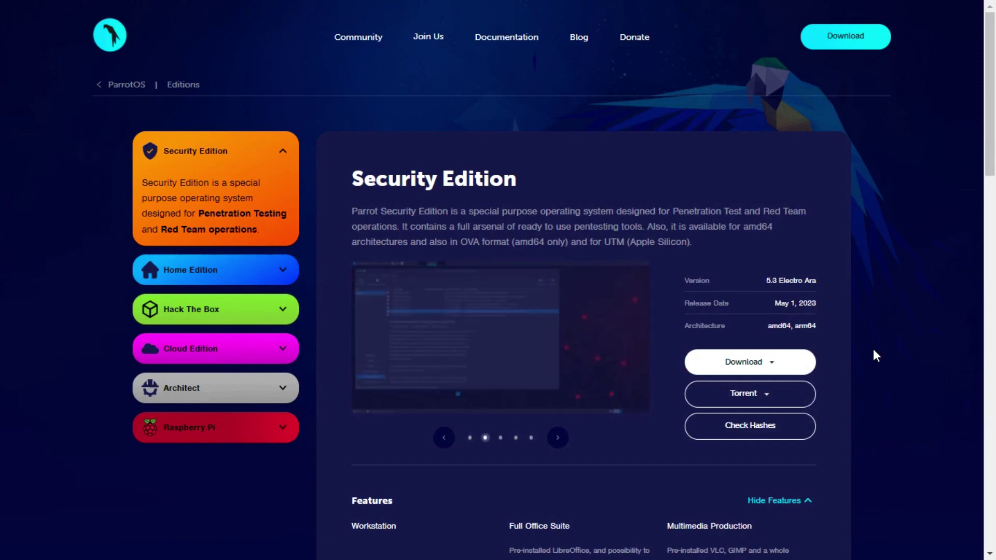
pyautogui.click(797, 369)
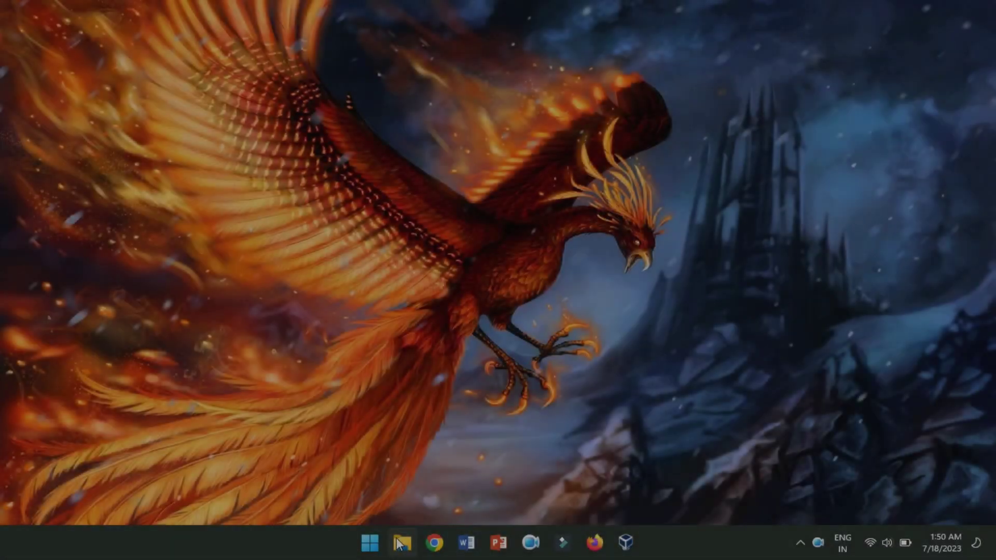
# Locate the Parrot-security-5.3_amd64 OVA file in the Downloads folder using File Explorer.
pyautogui.click(400, 543)
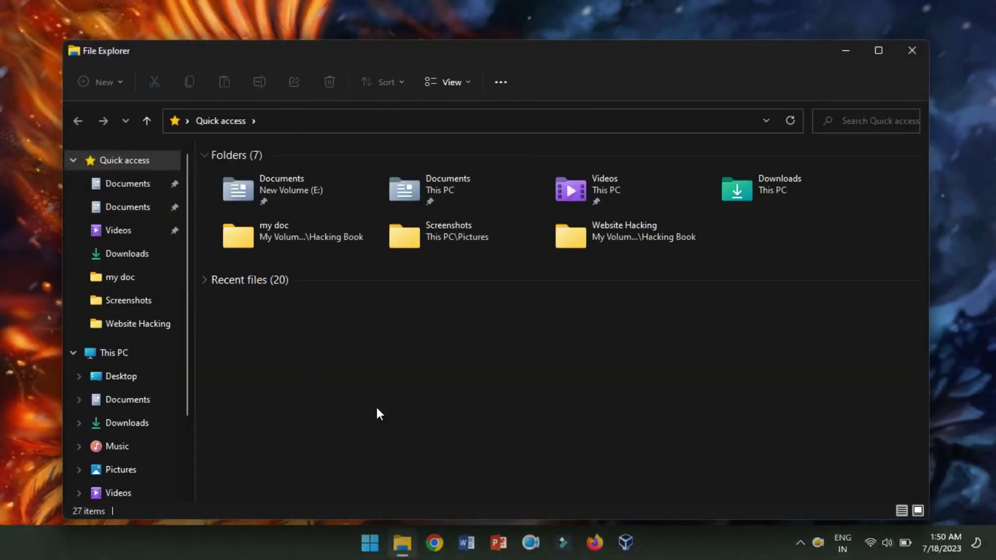
pyautogui.click(124, 423)
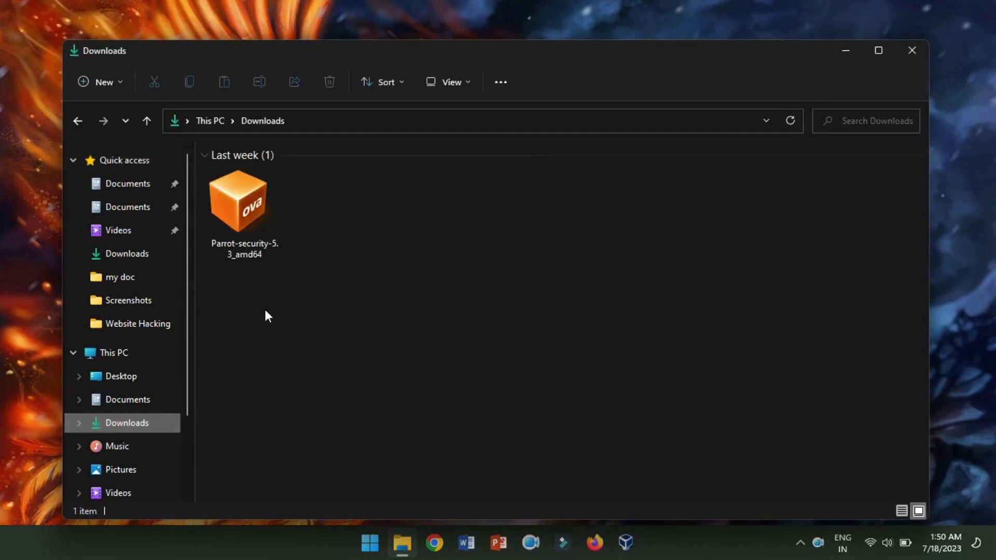
pyautogui.click(248, 226)
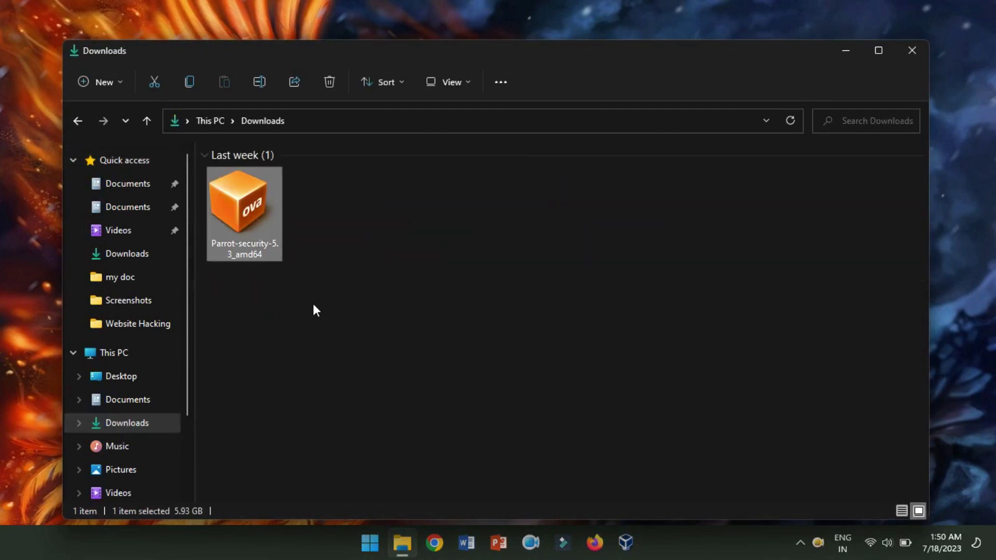
# Switch to VirtualBox and start importing an appliance from Parrot-security-5.3_amd64.ova in Downloads, proceeding to the appliance settings.
pyautogui.click(626, 543)
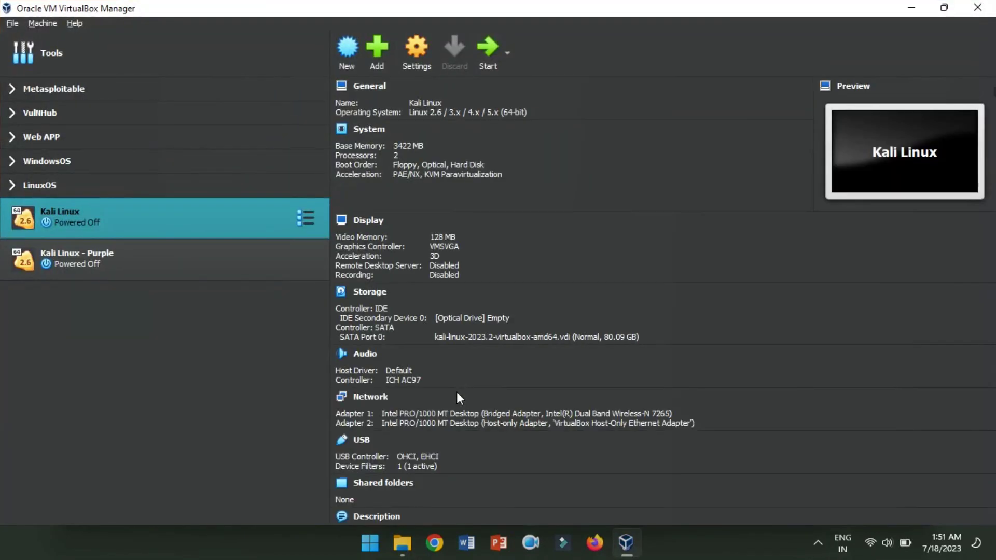
pyautogui.click(13, 23)
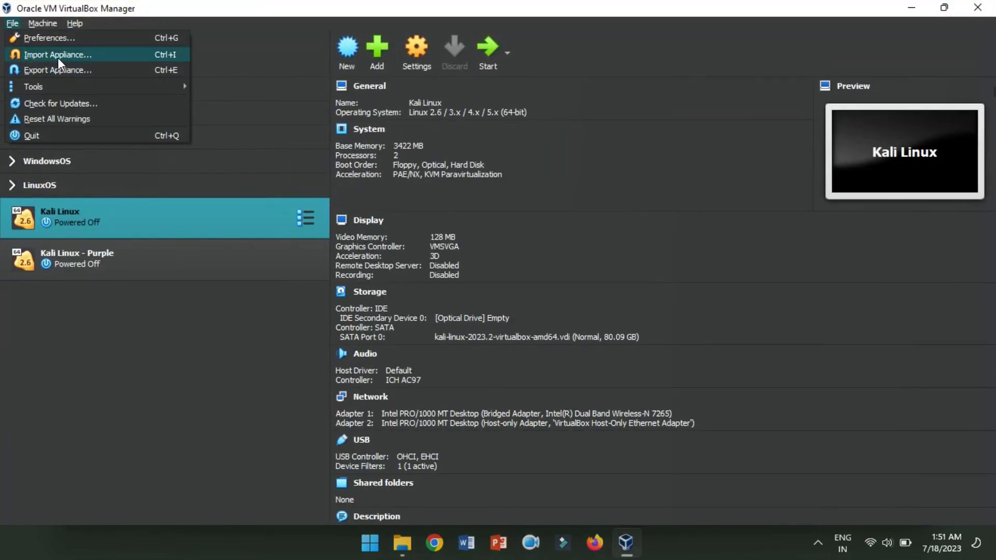
pyautogui.click(116, 54)
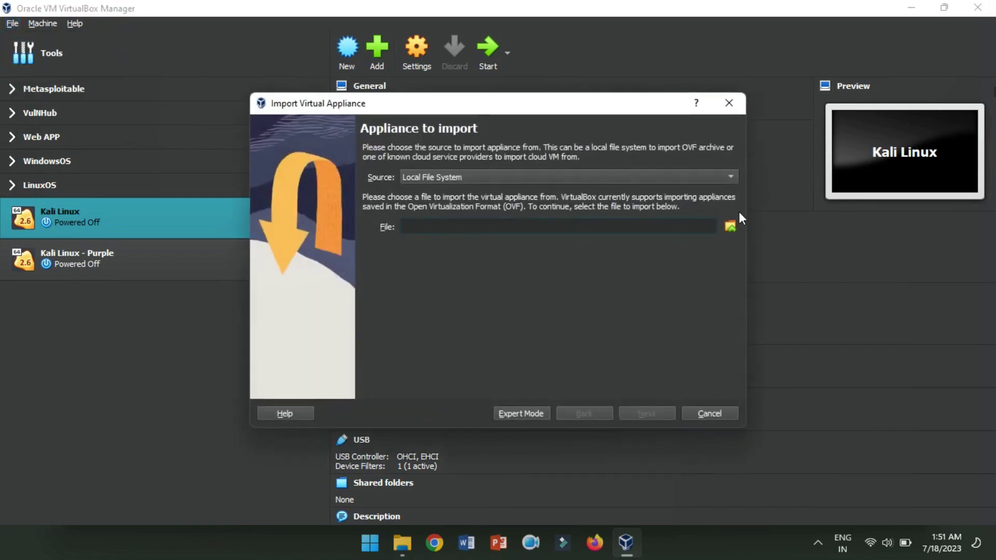
pyautogui.click(737, 226)
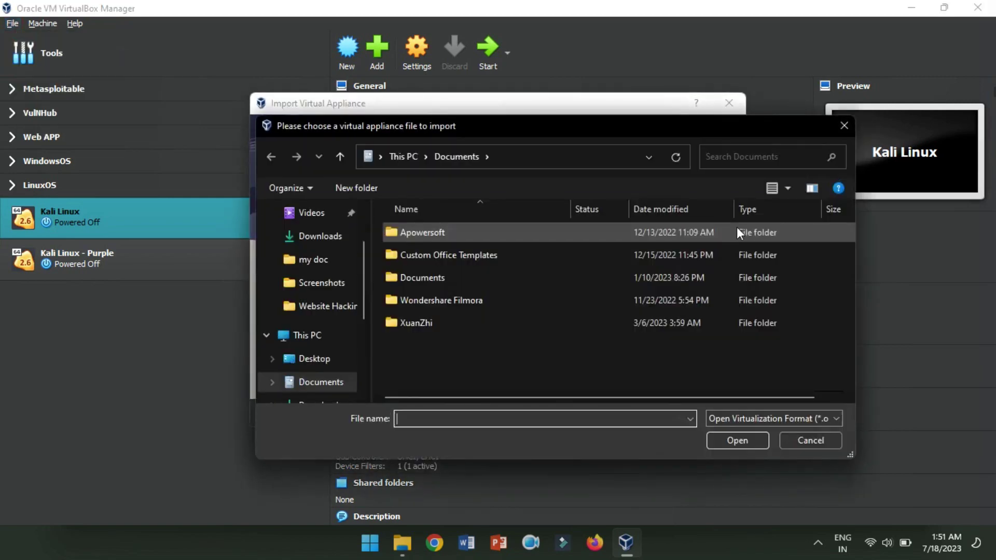
pyautogui.scroll(-2, 363, 326)
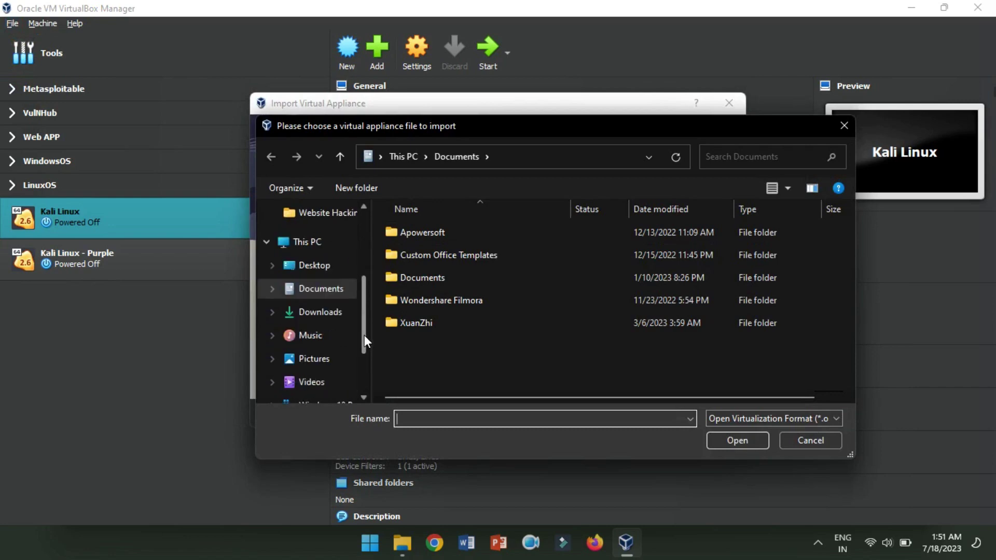
pyautogui.click(325, 317)
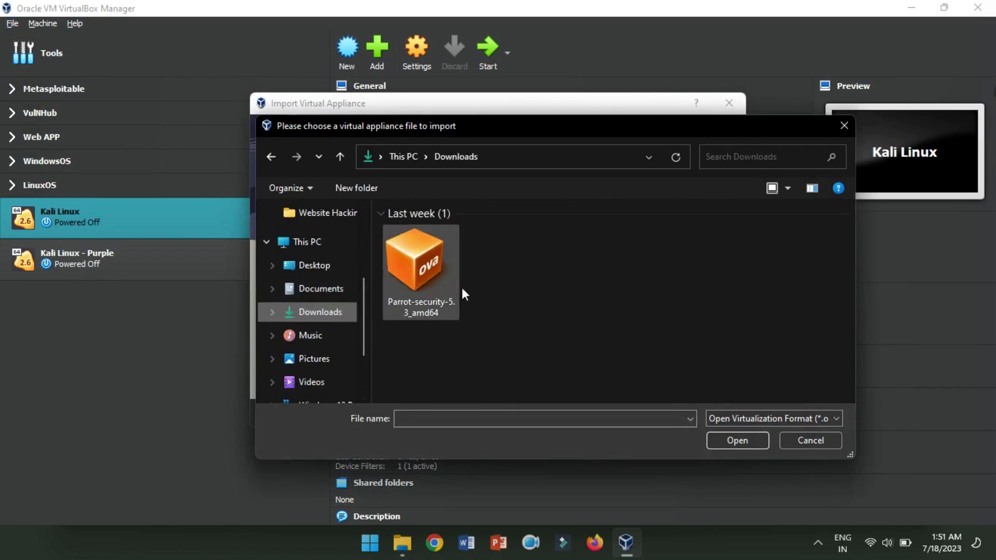
pyautogui.click(416, 266)
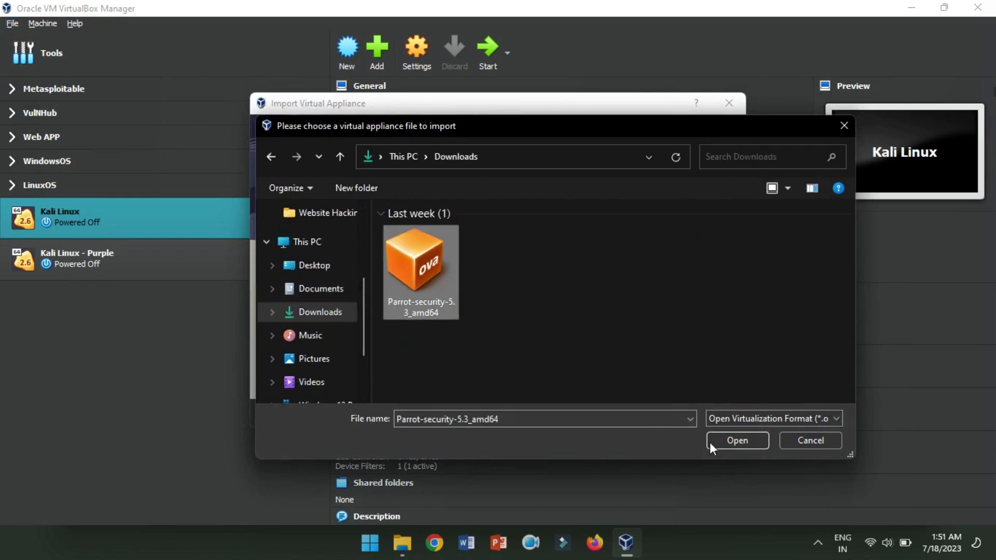
pyautogui.click(733, 440)
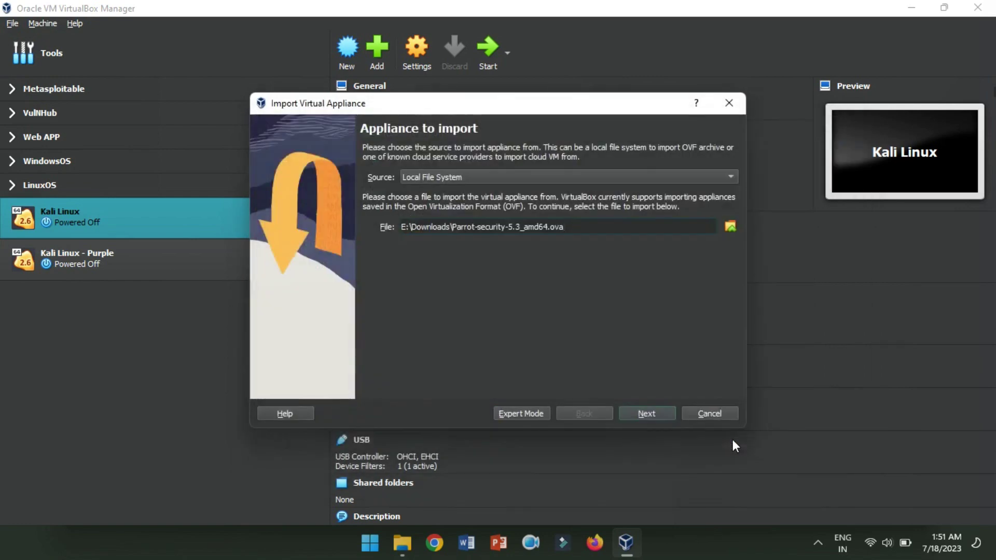
pyautogui.click(642, 414)
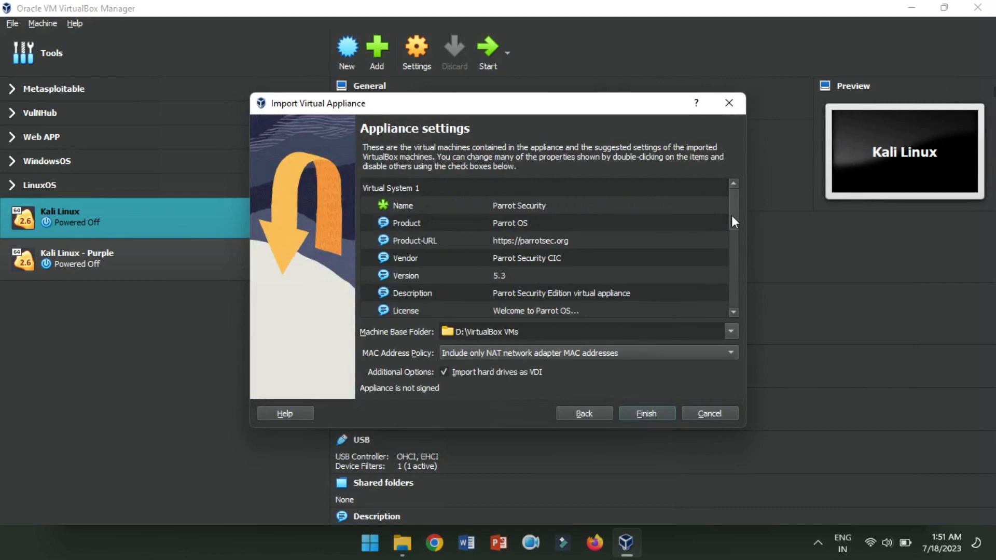
# Set the imported appliance's CPU count to 2 and its RAM to 4096 MB.
pyautogui.moveTo(732, 216); pyautogui.dragTo(731, 248)
pyautogui.doubleClick(496, 240)
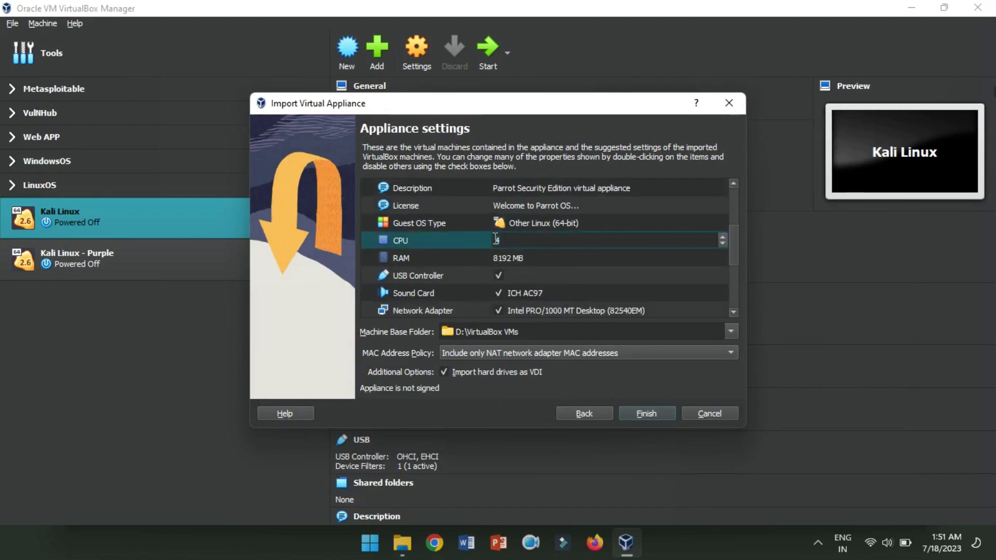
pyautogui.click(722, 244)
pyautogui.click(722, 244)
pyautogui.doubleClick(515, 260)
pyautogui.click(722, 261)
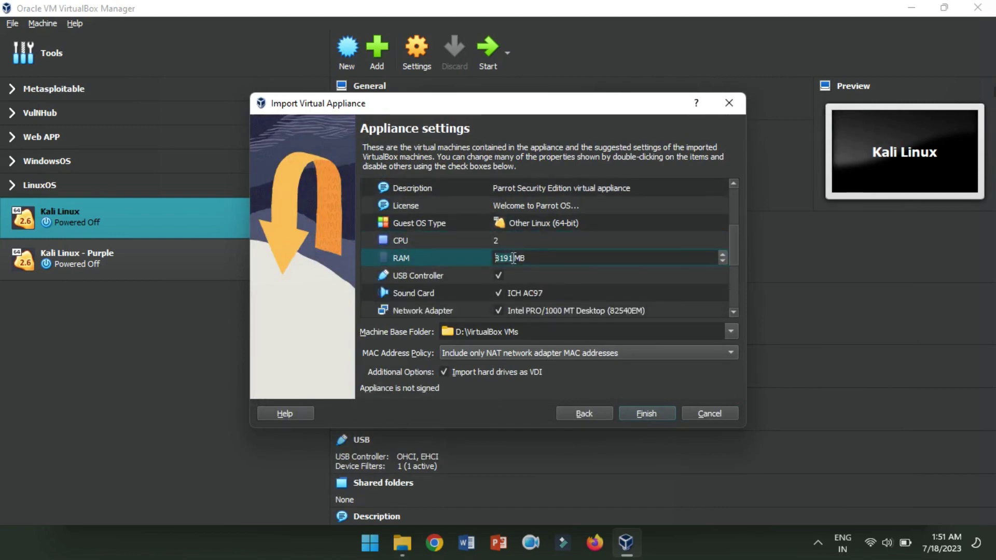
pyautogui.write('4096')
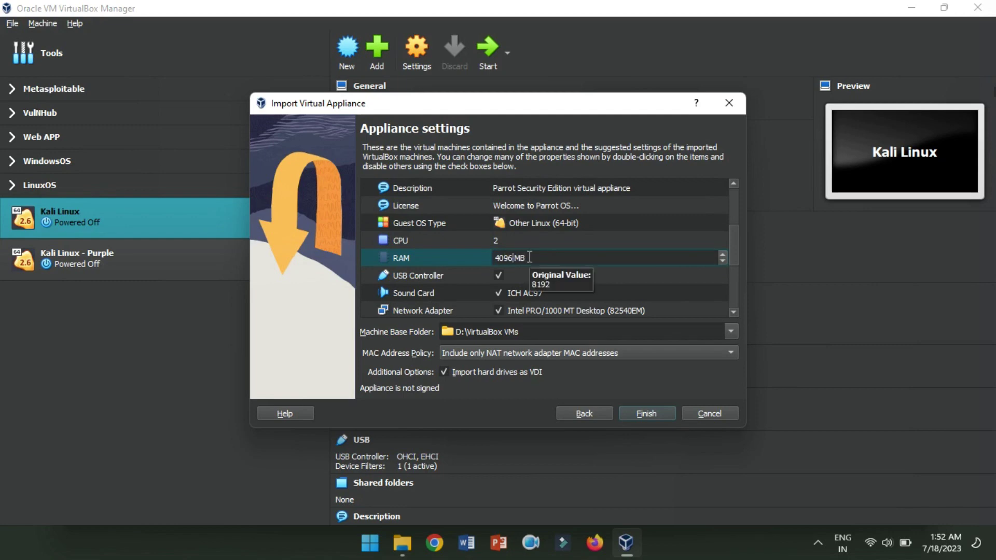
pyautogui.click(608, 278)
# Set the MAC address policy to include all network adapter MAC addresses and review the remaining appliance settings.
pyautogui.scroll(2, 734, 226)
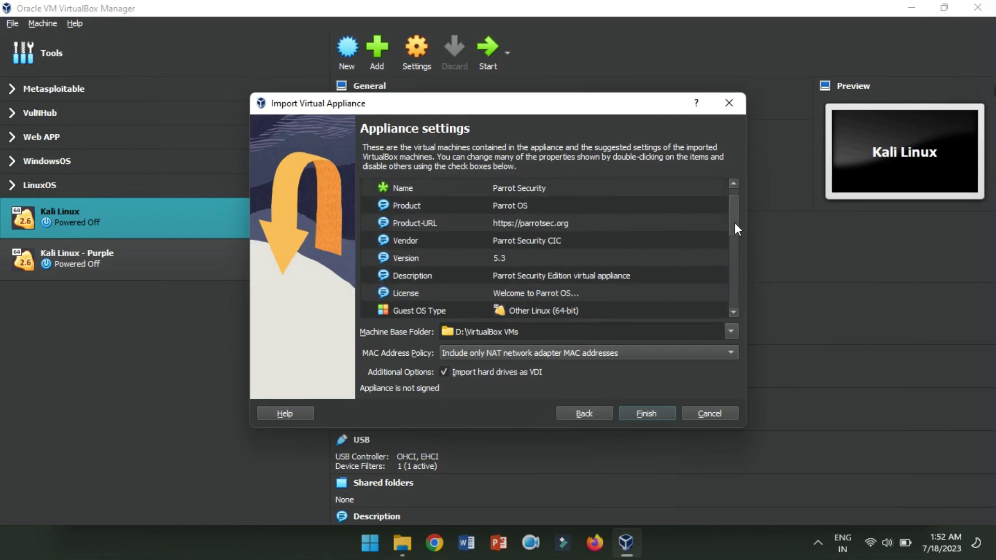
pyautogui.scroll(-3, 734, 226)
pyautogui.click(568, 353)
pyautogui.click(513, 338)
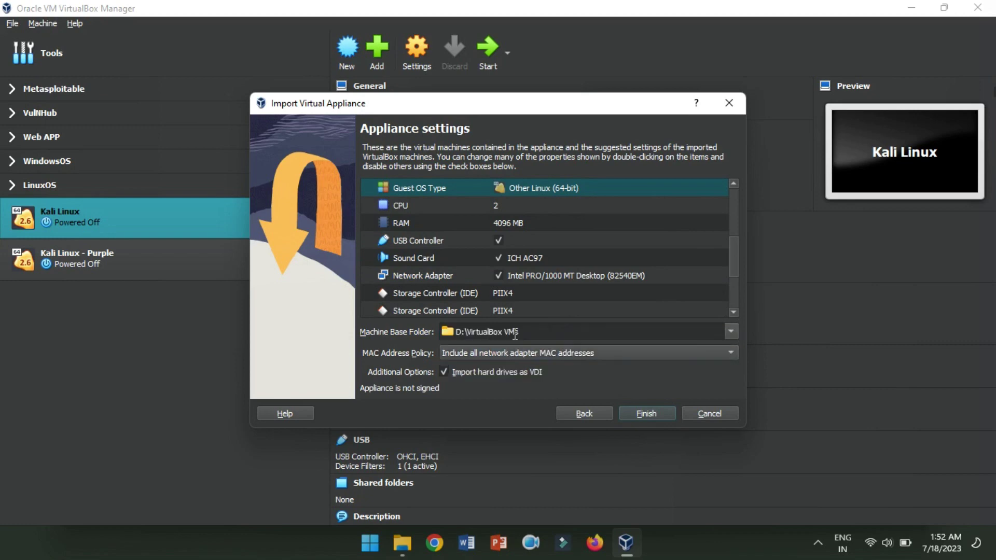
pyautogui.click(577, 281)
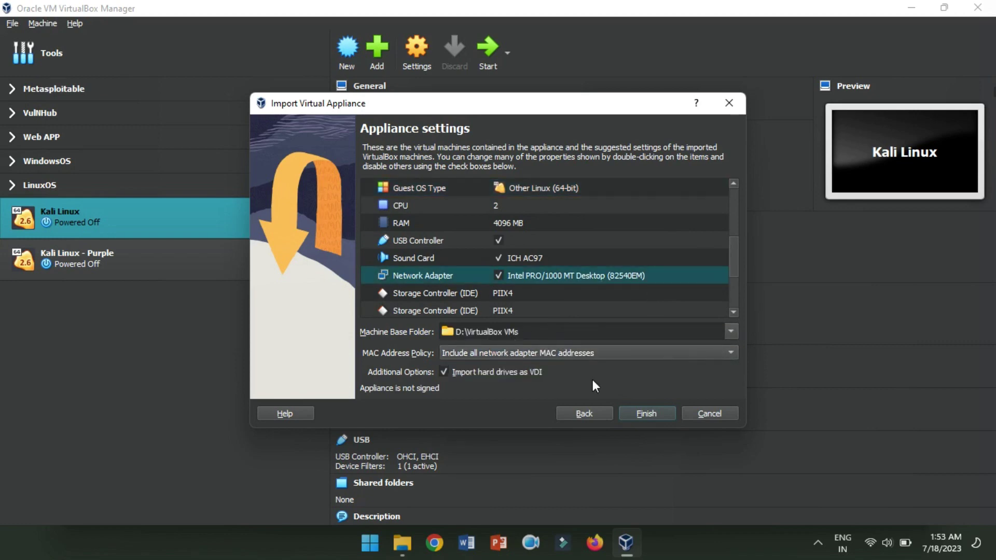
pyautogui.scroll(-2, 732, 310)
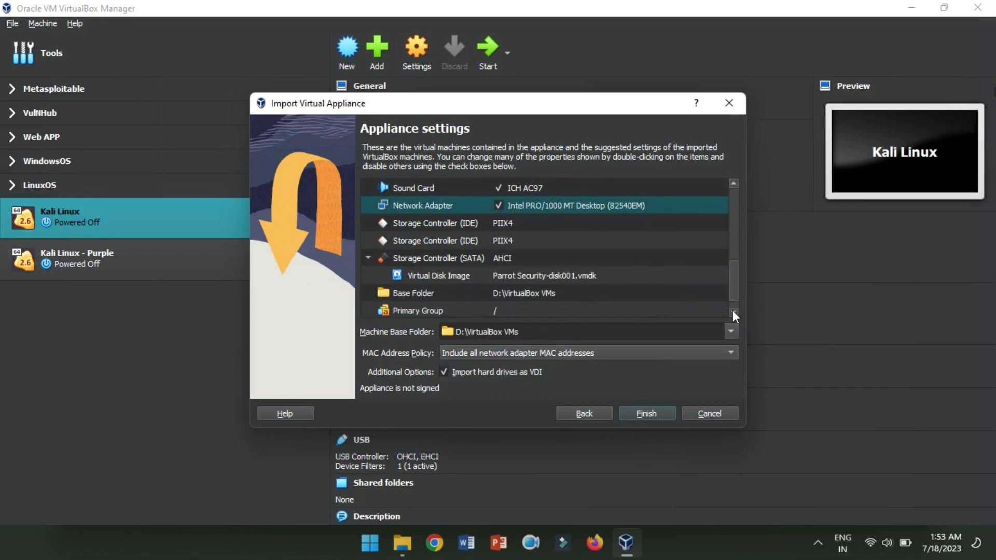
# Finish the appliance import, reading through and accepting the Parrot Security software license agreement.
pyautogui.click(648, 413)
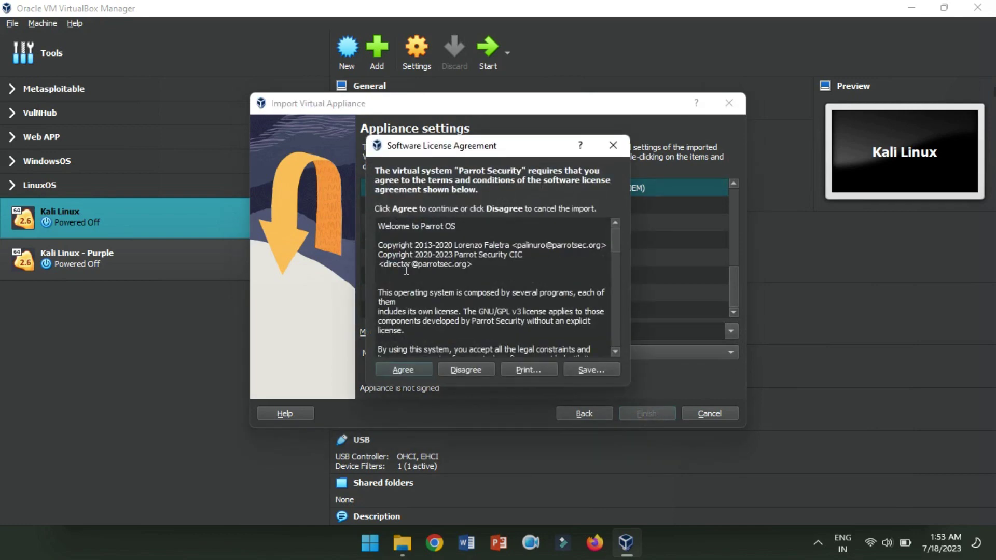
pyautogui.moveTo(614, 240); pyautogui.dragTo(620, 345)
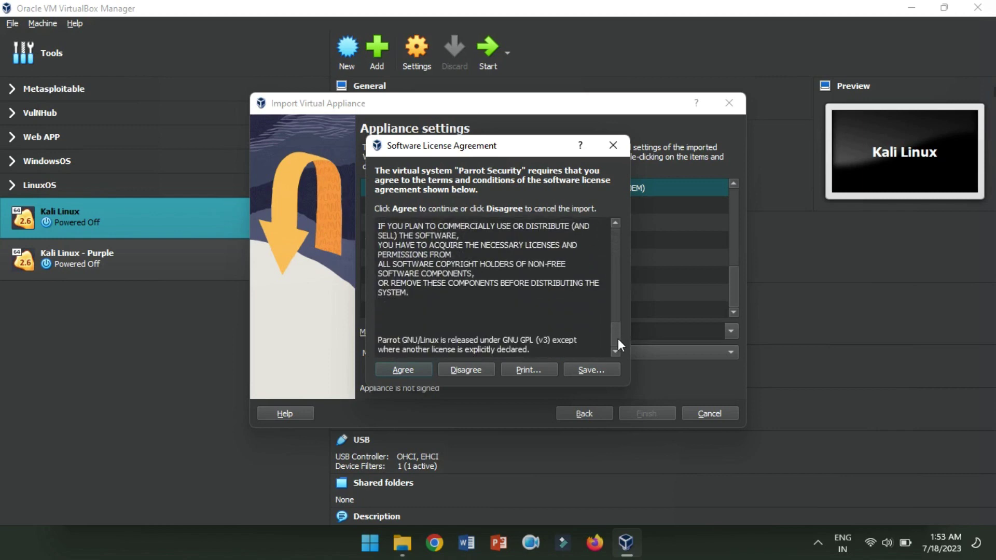
pyautogui.click(418, 366)
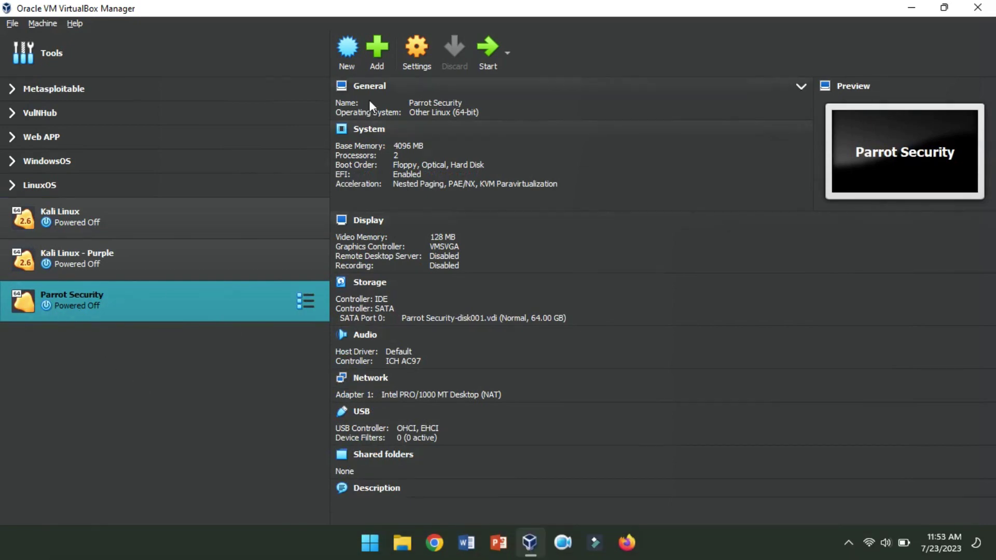
# Attach network Adapter 1 of the Parrot Security machine to Bridged Adapter, and start the virtual machine.
pyautogui.click(428, 42)
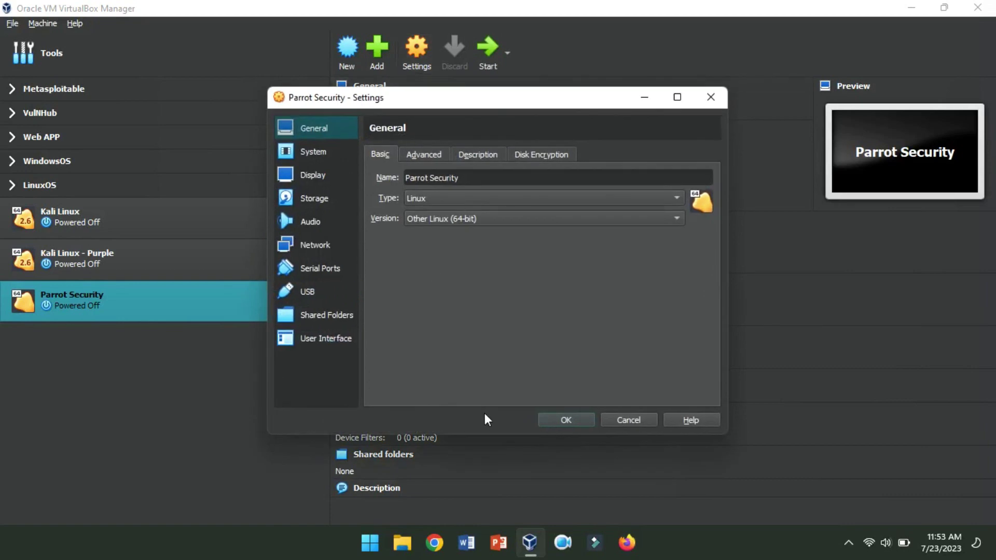
pyautogui.click(317, 151)
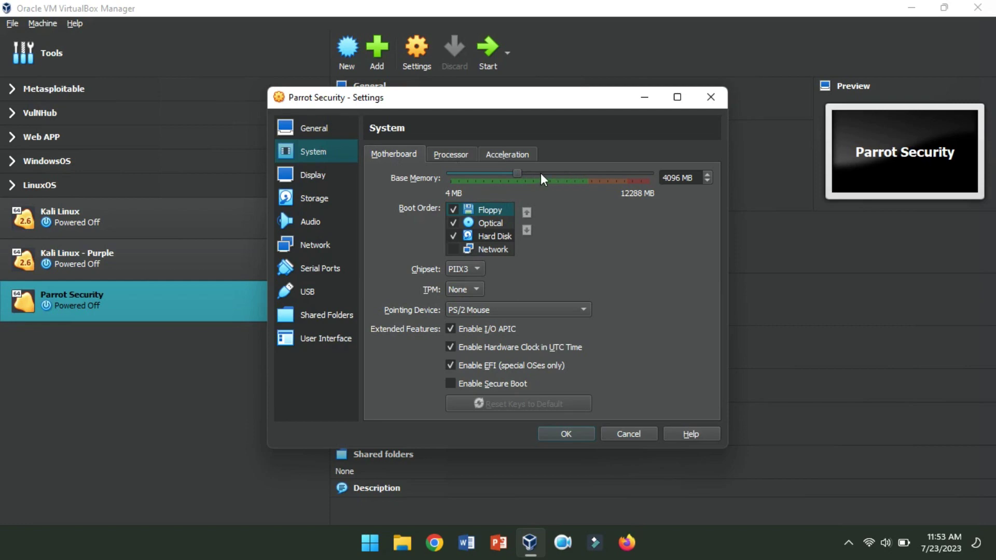
pyautogui.click(321, 245)
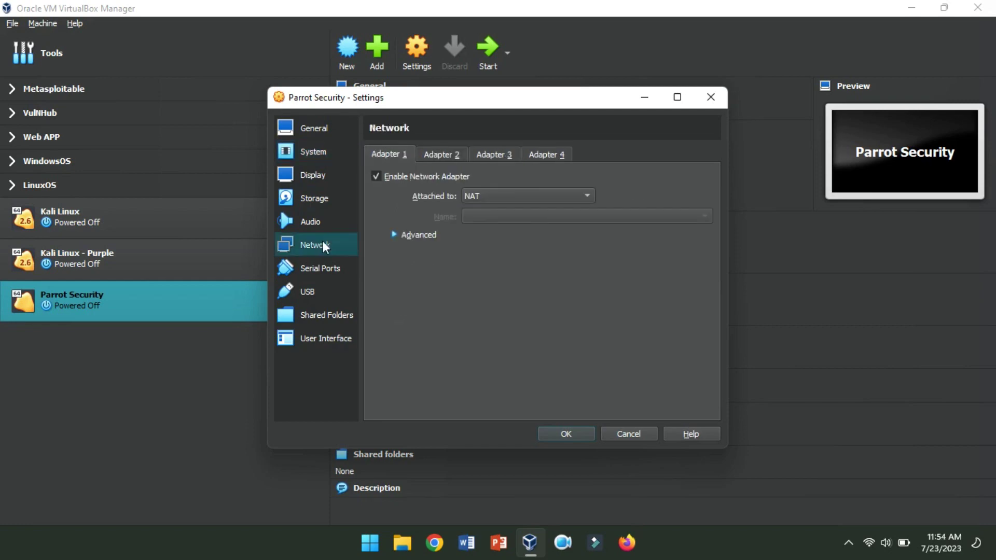
pyautogui.click(511, 196)
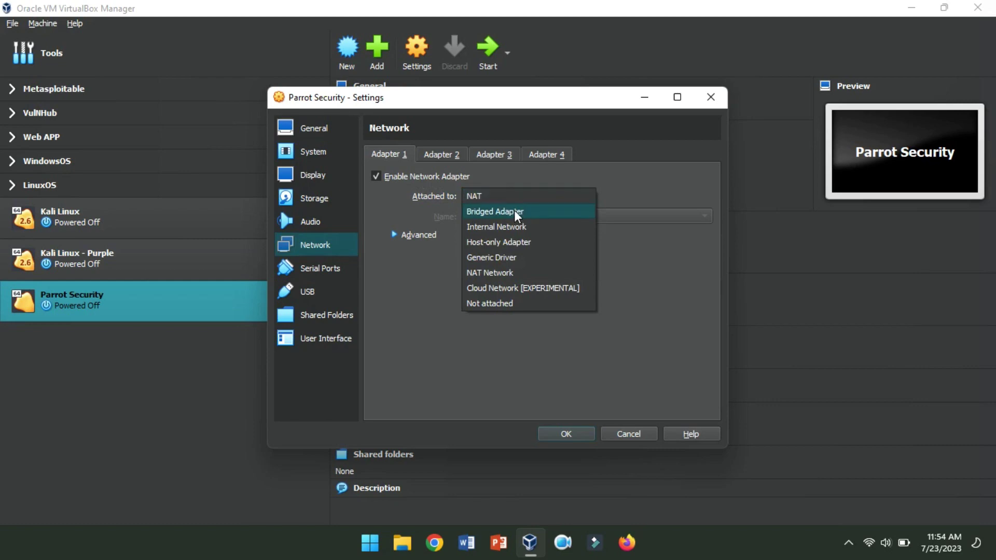
pyautogui.click(523, 212)
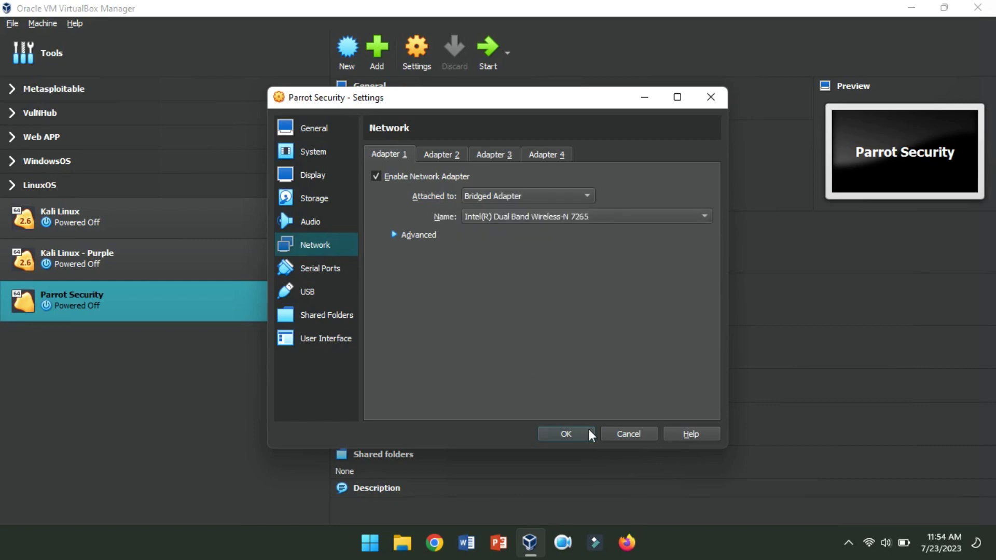
pyautogui.click(572, 434)
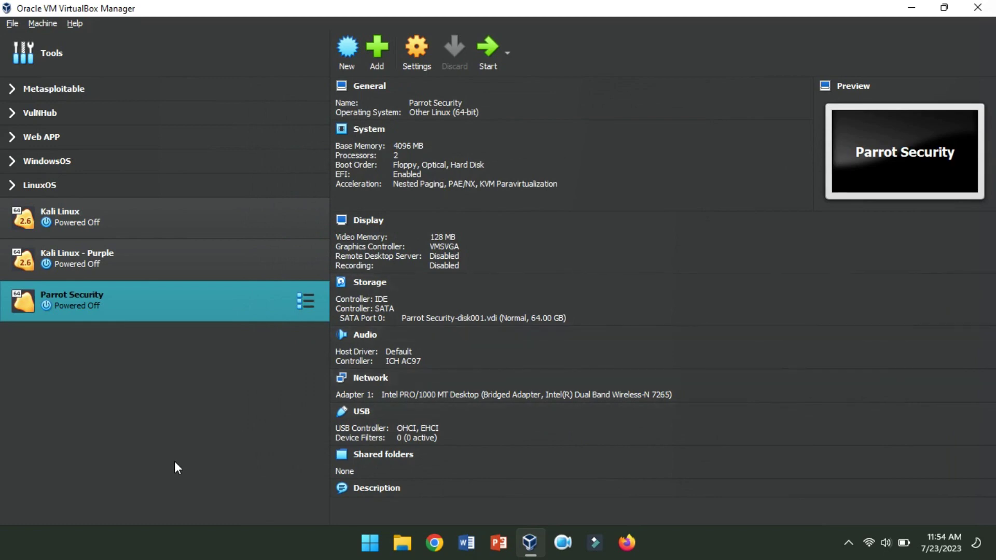
pyautogui.click(487, 52)
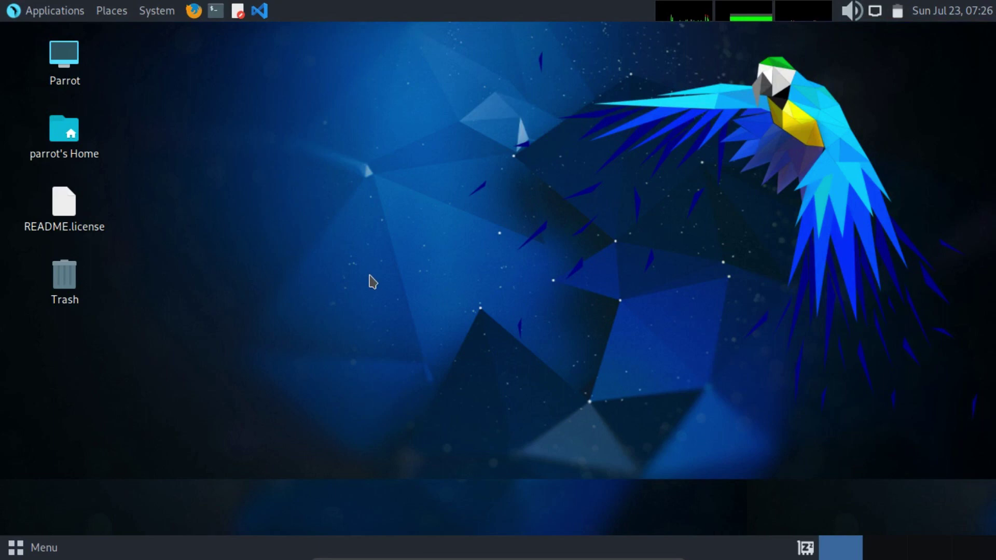
# Open a terminal on the Parrot desktop, and enlarge and recentre its window.
pyautogui.moveTo(581, 557)
pyautogui.click(216, 12)
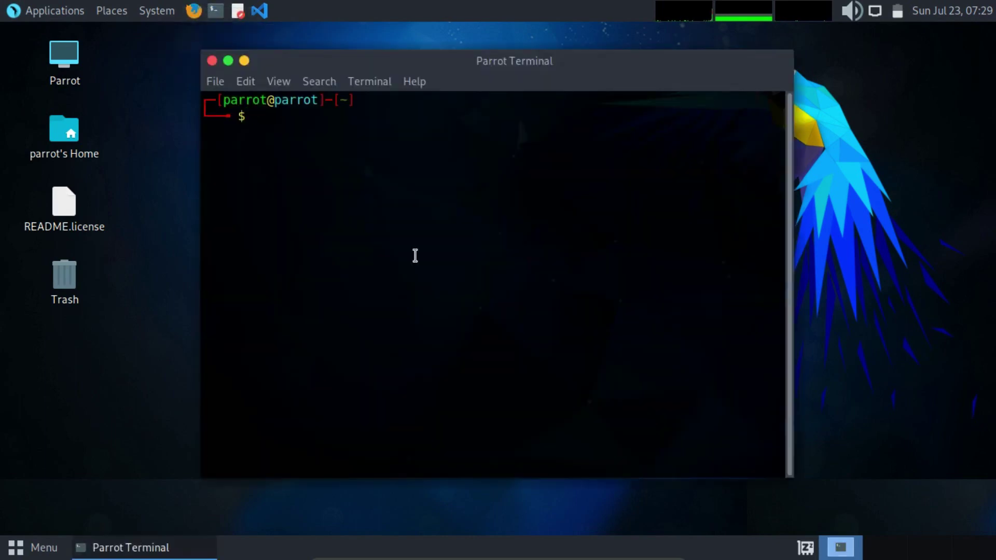
pyautogui.moveTo(793, 478); pyautogui.dragTo(990, 511)
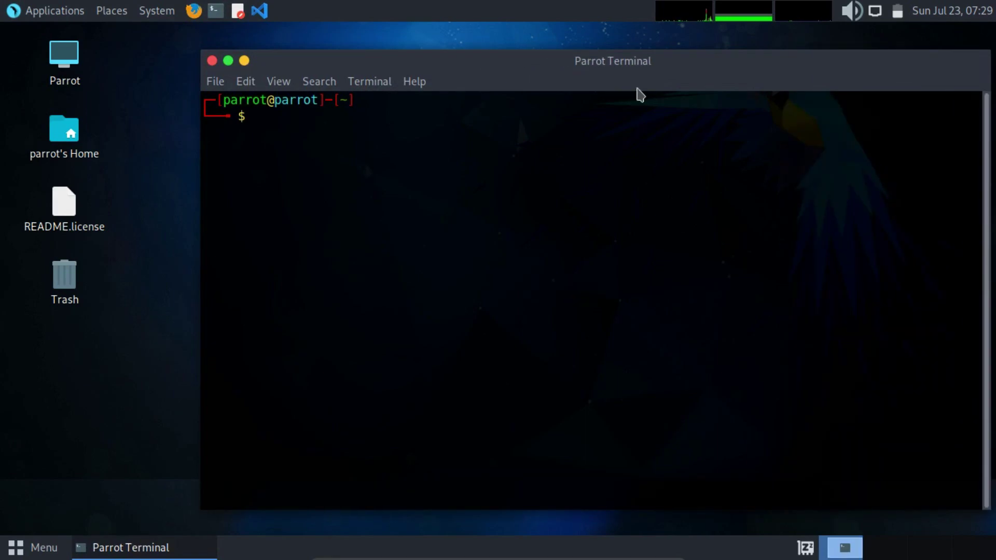
pyautogui.moveTo(633, 73); pyautogui.dragTo(547, 73)
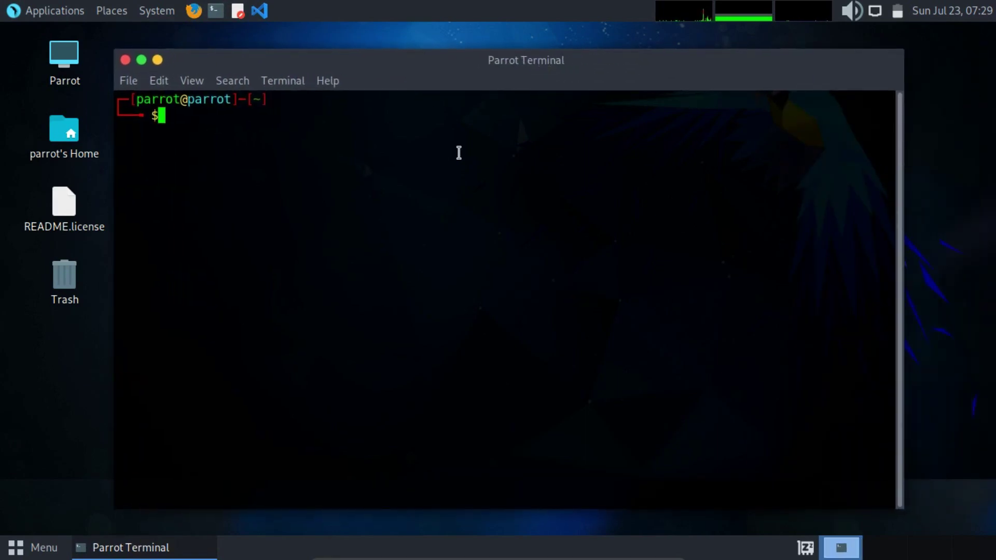
# Refresh the package lists with sudo apt update, and check the line summarising the upgradable packages.
pyautogui.write('sudo apt update')
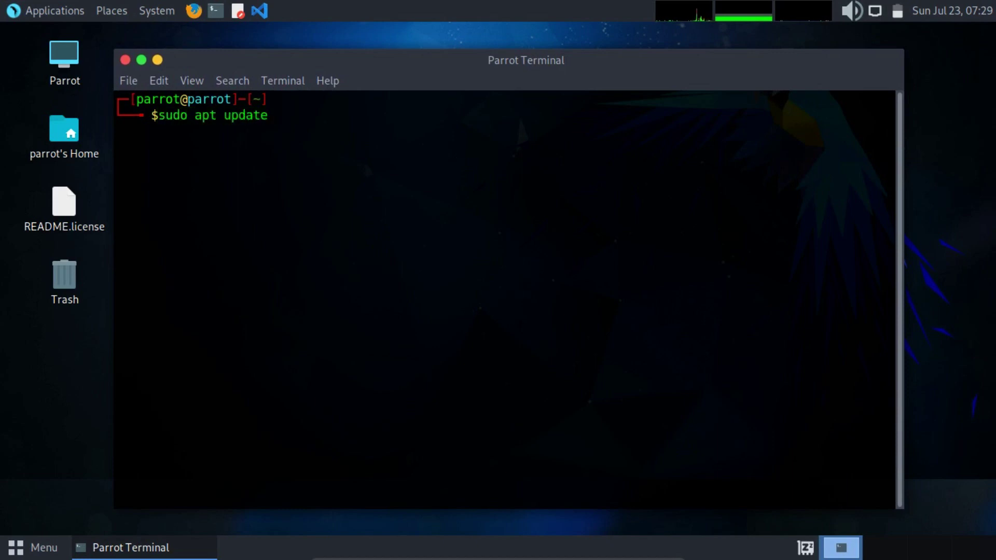
pyautogui.press('Return')
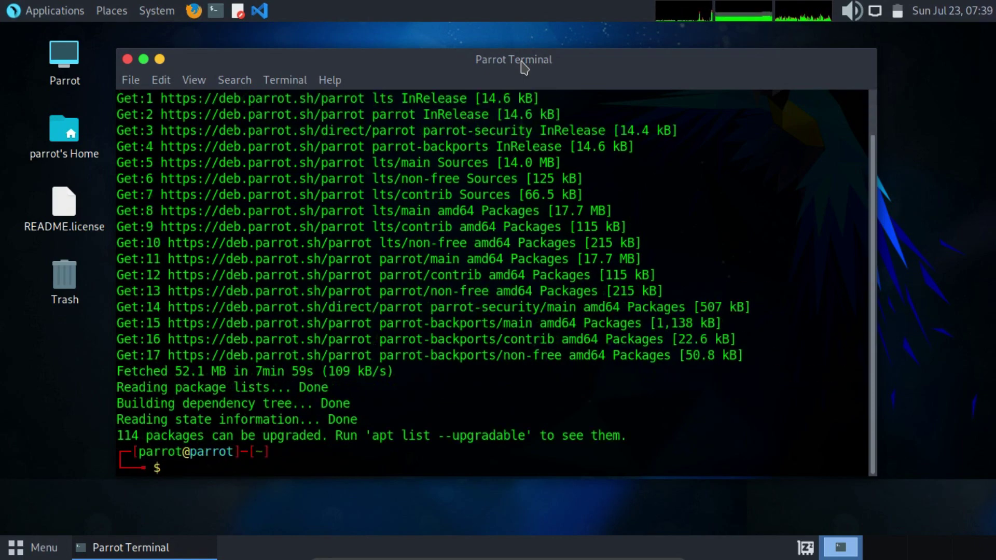
pyautogui.moveTo(117, 435); pyautogui.dragTo(627, 437)
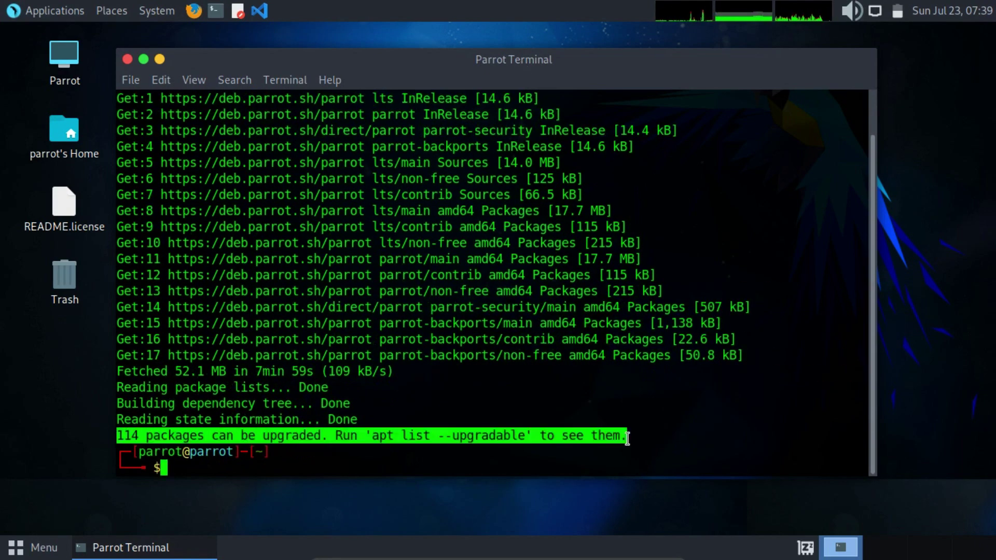
pyautogui.click(626, 438)
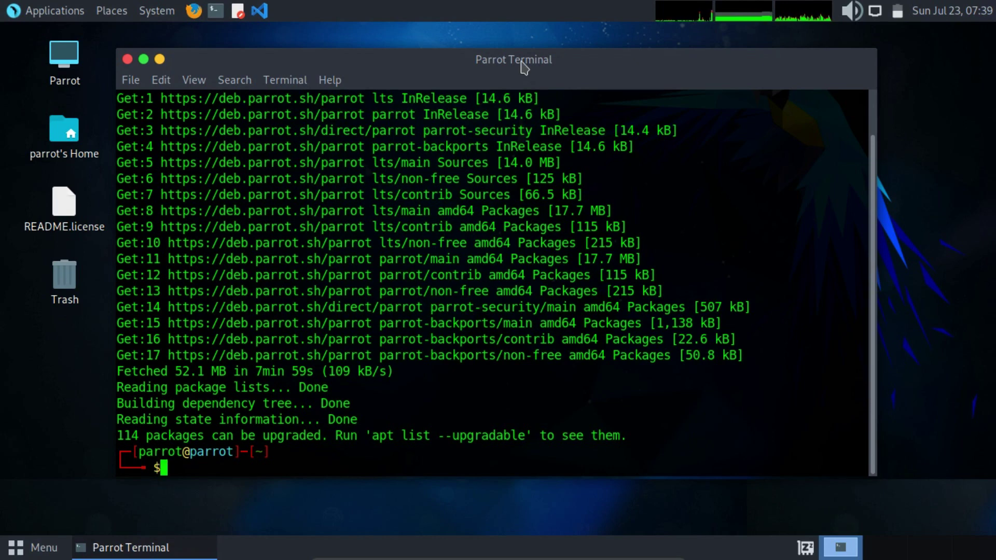
# Upgrade the installed packages with sudo apt upgrade, answering y to continue.
pyautogui.write('sud')
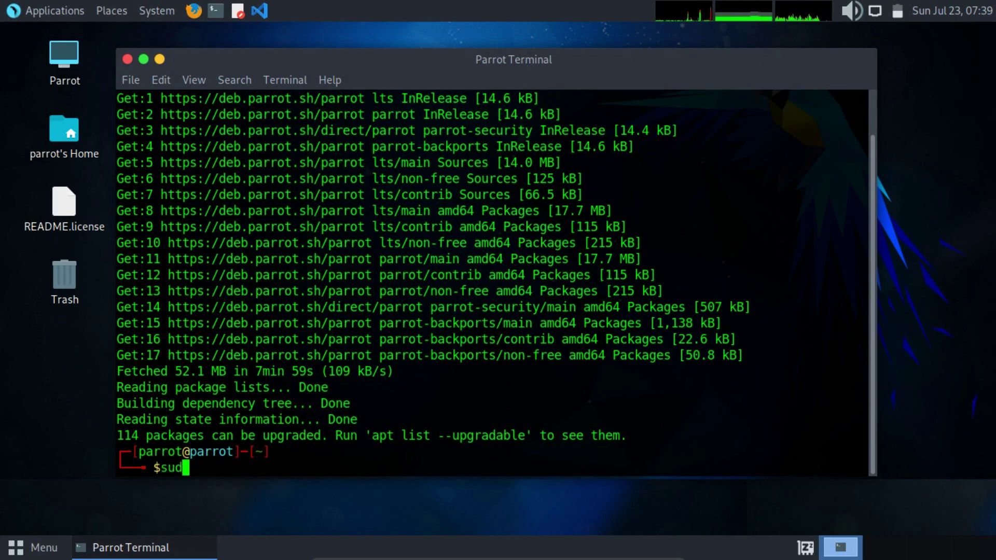
pyautogui.write('o apt upgrade')
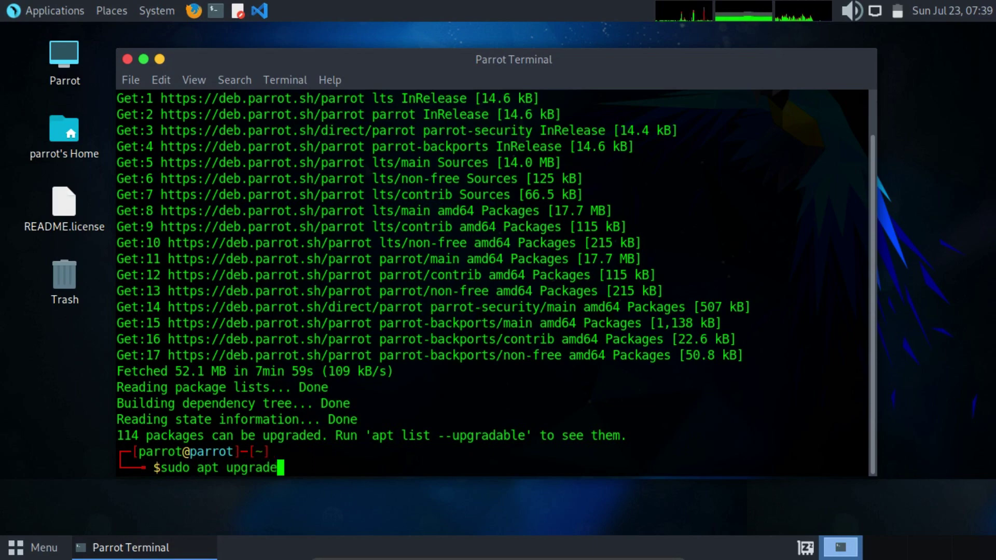
pyautogui.press('Return')
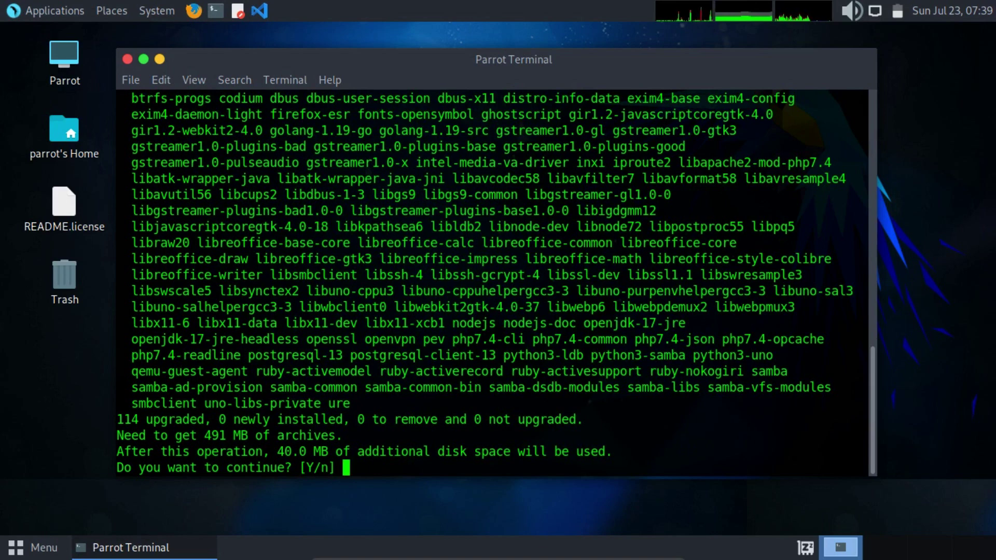
pyautogui.write('y')
pyautogui.press('Return')
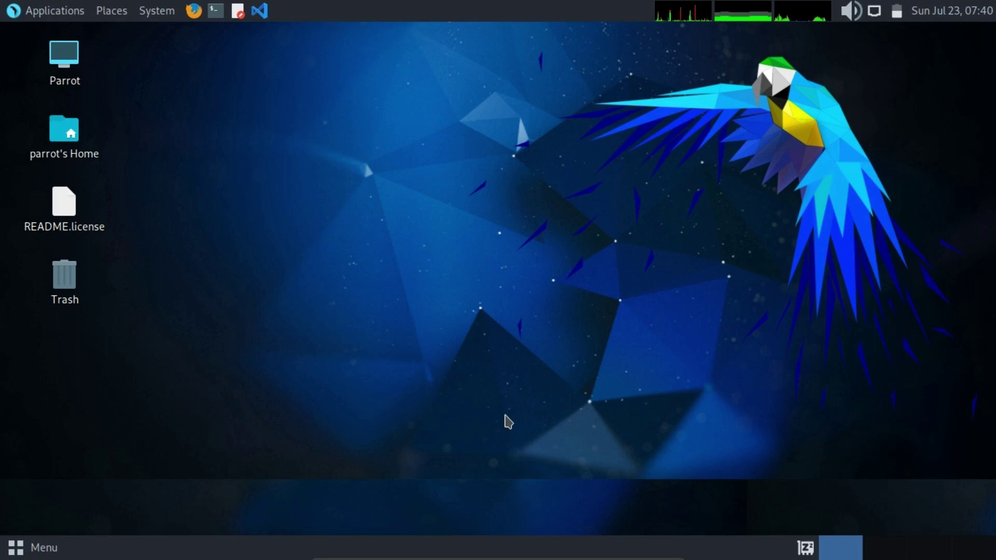
# Try to insert the Guest Additions CD image into the virtual machine, and dismiss the resulting notification.
pyautogui.moveTo(602, 558)
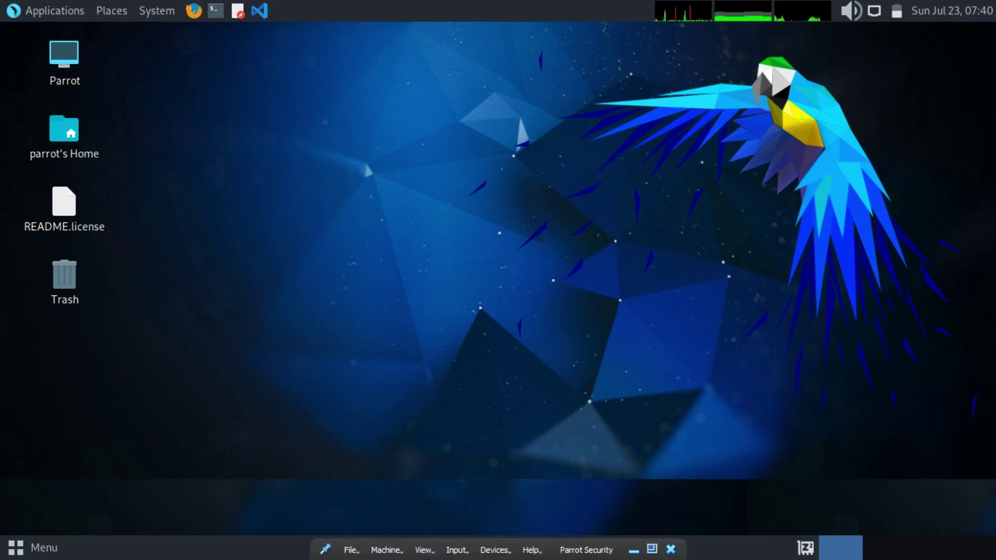
pyautogui.click(489, 551)
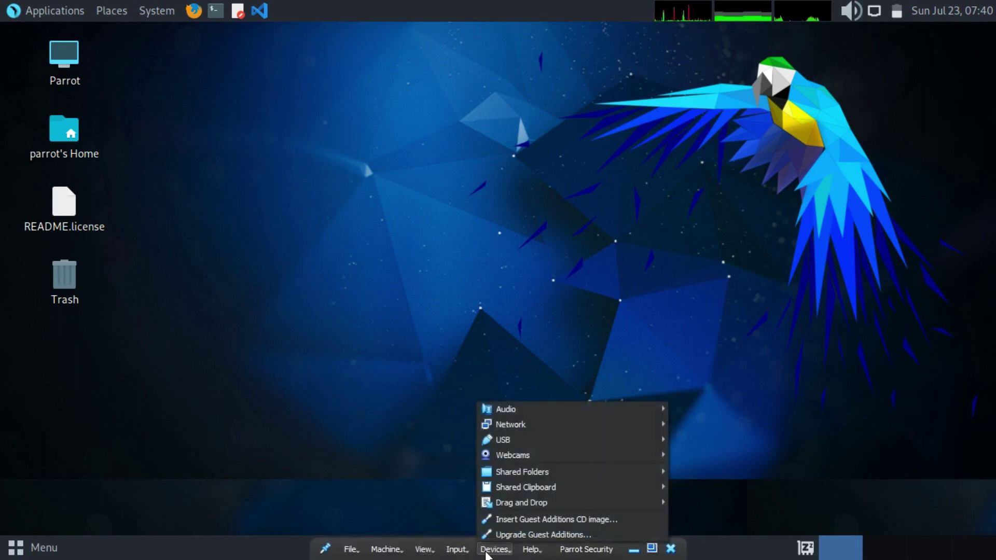
pyautogui.click(524, 521)
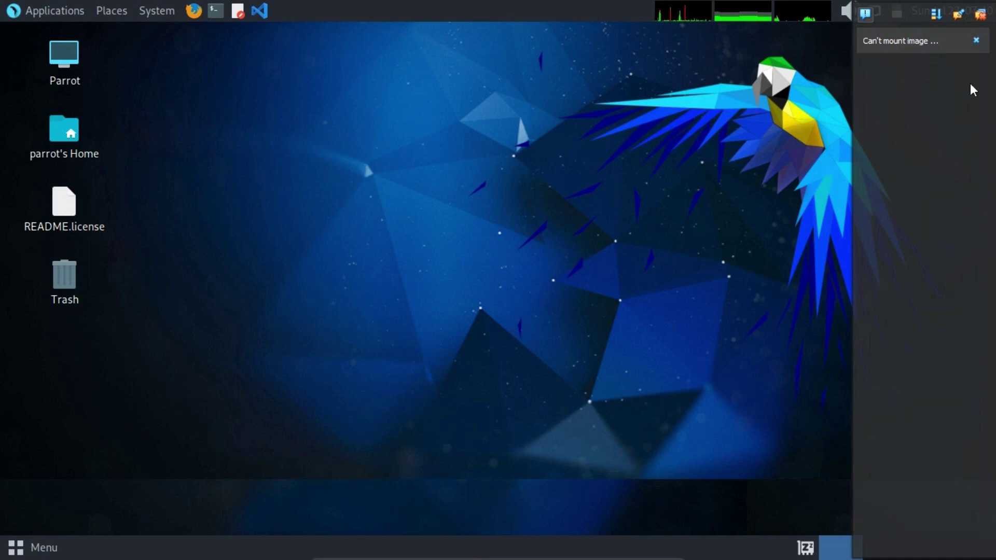
pyautogui.click(975, 41)
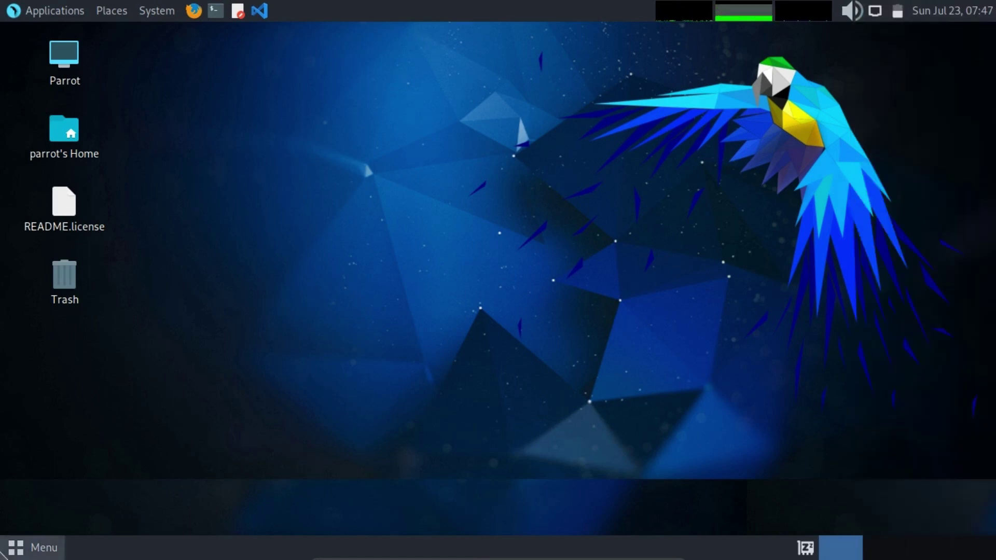
# Shut down the Parrot system from its desktop.
pyautogui.click(34, 547)
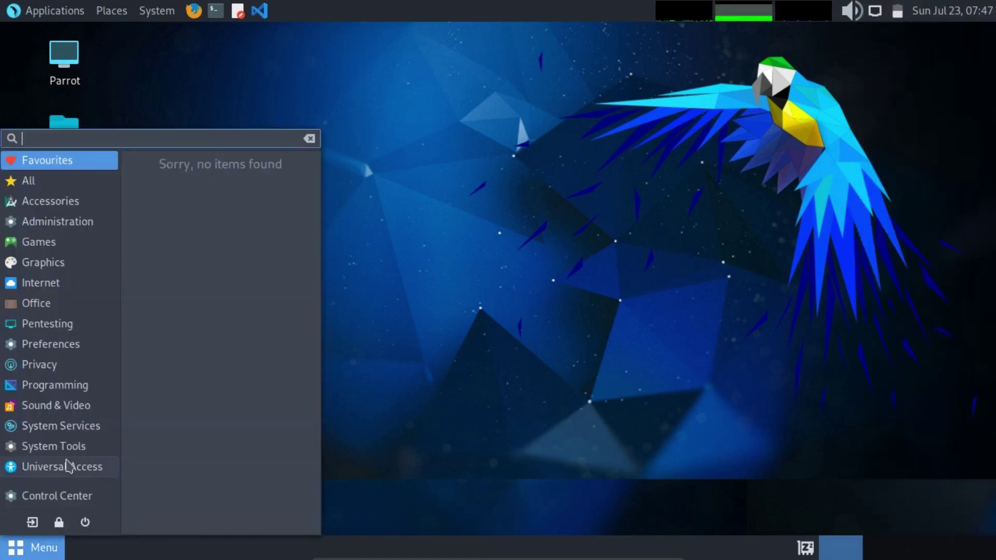
pyautogui.click(86, 524)
pyautogui.click(594, 345)
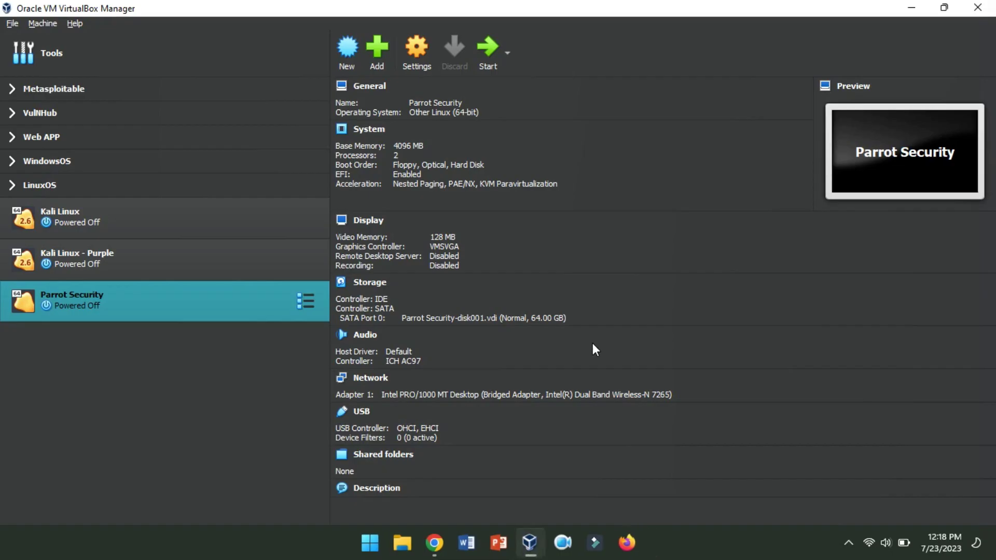
# Add an empty optical drive to the IDE controller in the Parrot Security machine's storage settings, and save the settings.
pyautogui.click(405, 49)
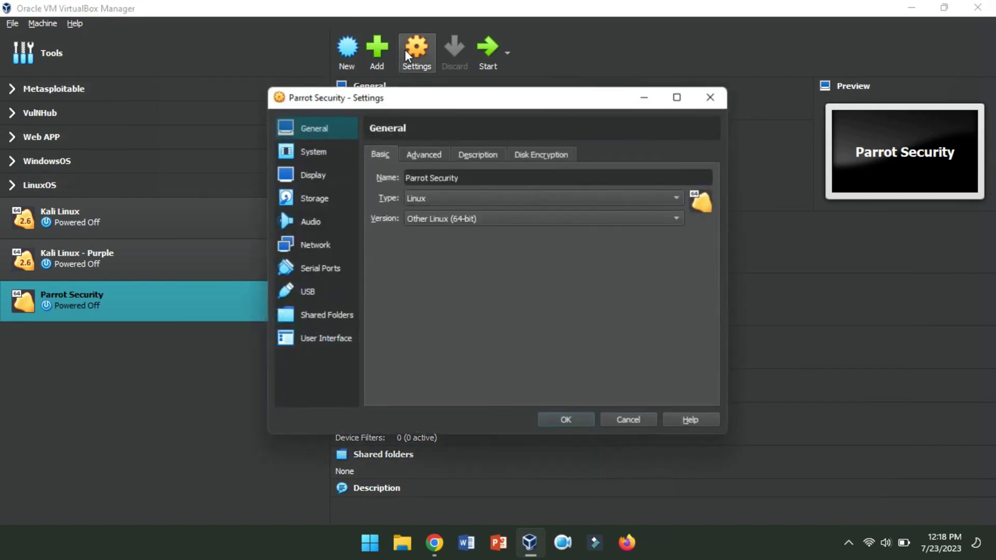
pyautogui.click(315, 204)
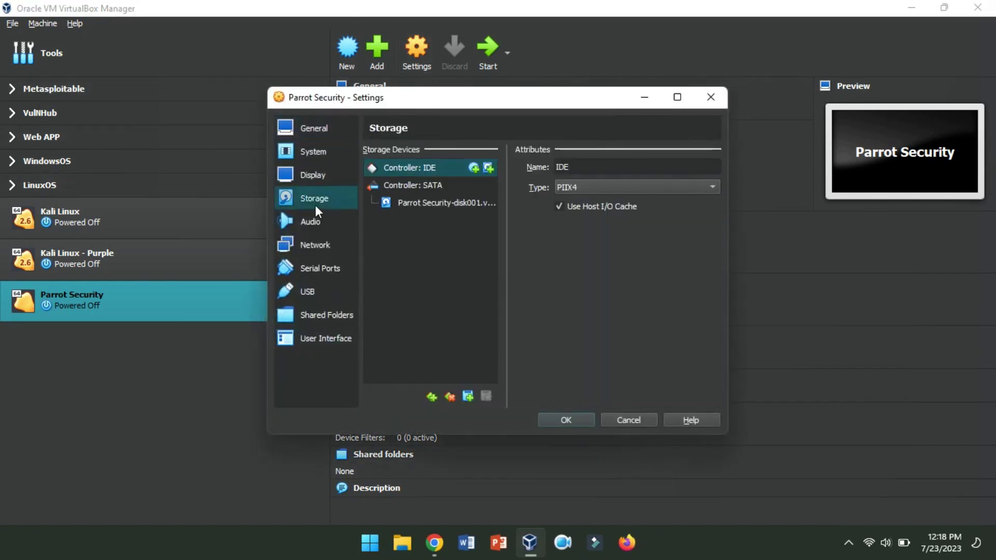
pyautogui.click(484, 172)
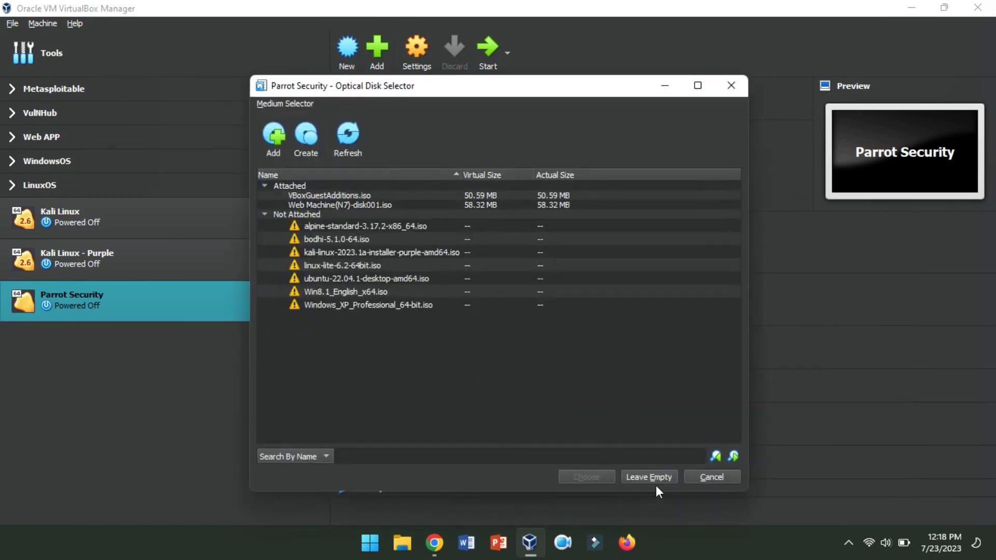
pyautogui.click(647, 478)
pyautogui.click(406, 186)
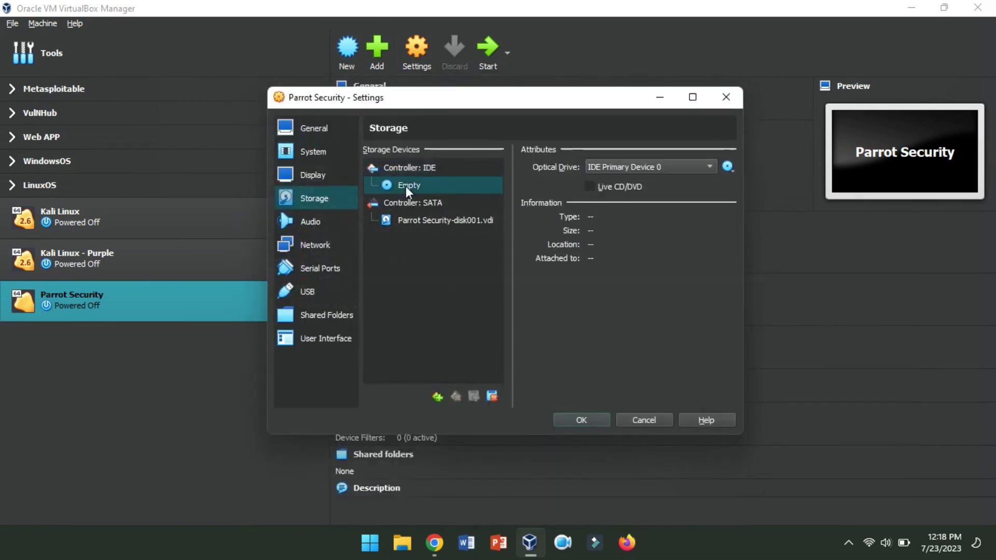
pyautogui.click(581, 419)
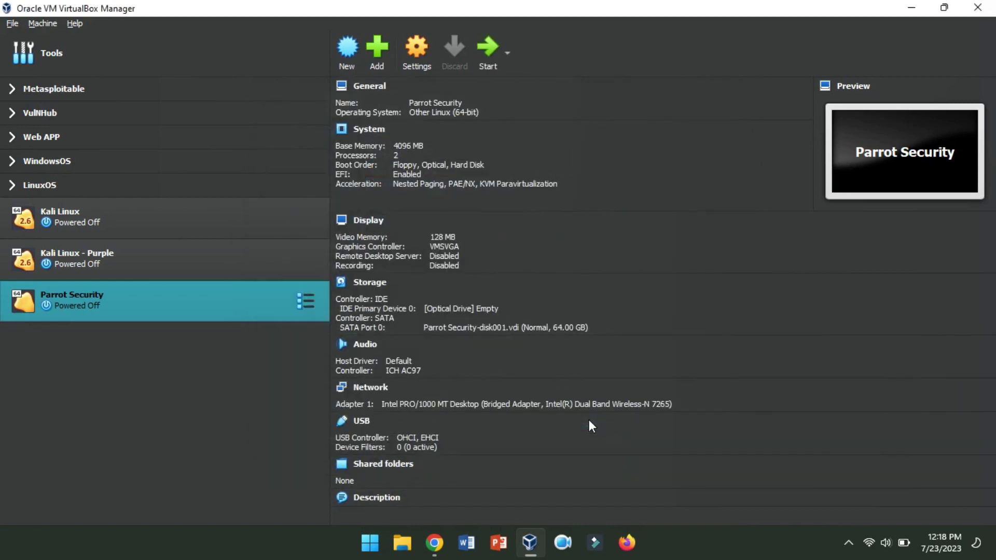
# Start the Parrot Security machine, and insert the Guest Additions CD image once its desktop has loaded.
pyautogui.click(482, 47)
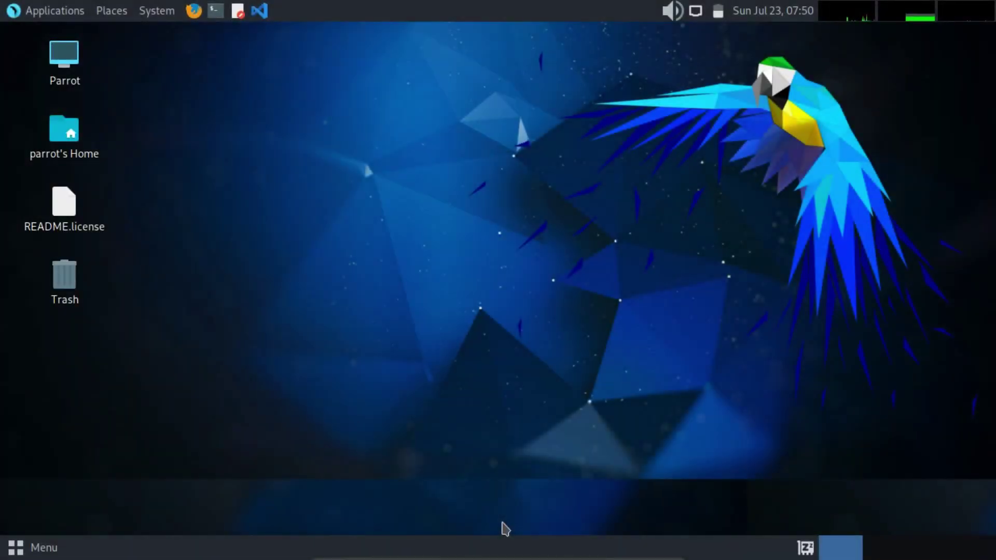
pyautogui.click(501, 550)
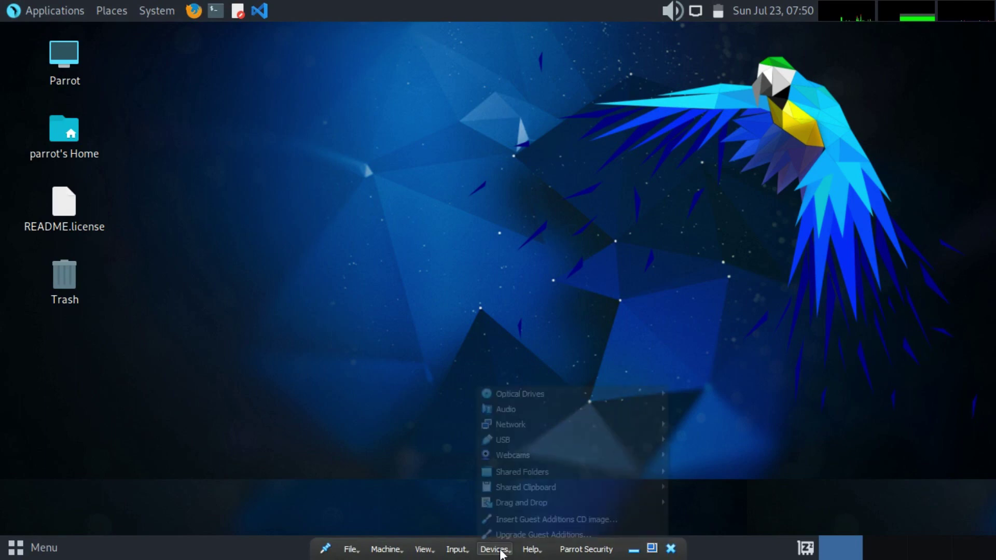
pyautogui.click(535, 520)
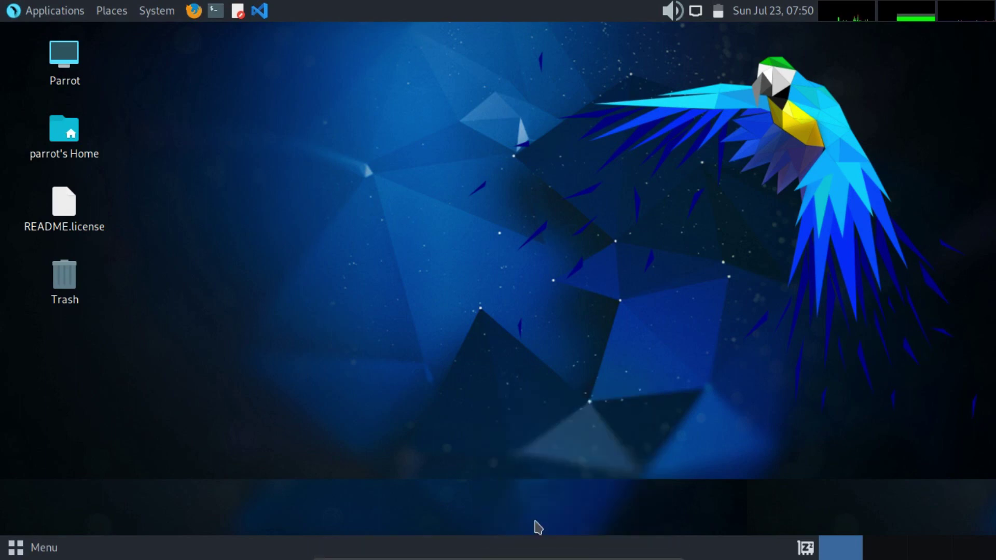
# Mount and open the VBox_GAs_7.0.6 disc, enlarge its file window, and open a terminal in that folder.
pyautogui.click(153, 10)
pyautogui.moveTo(106, 11)
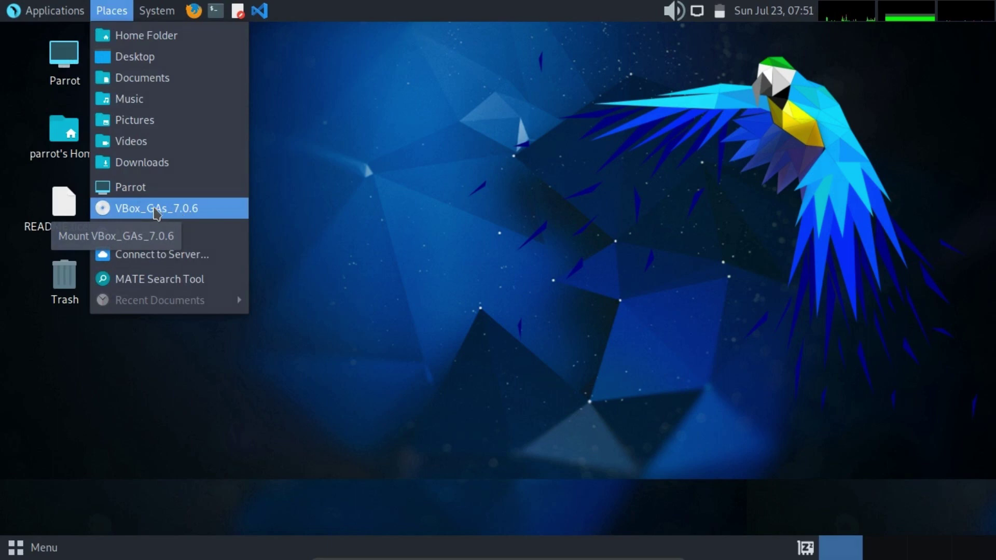
pyautogui.click(176, 210)
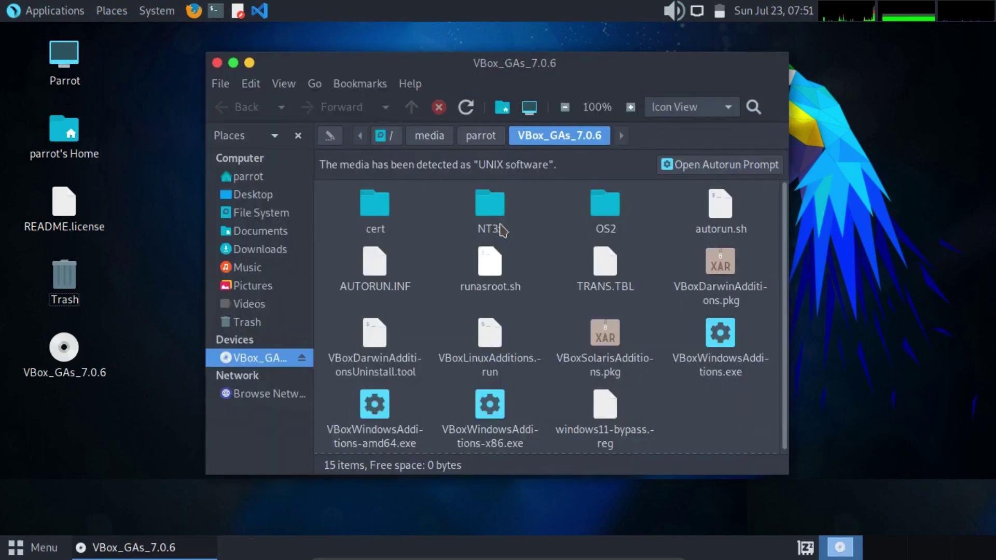
pyautogui.moveTo(787, 477); pyautogui.dragTo(944, 501)
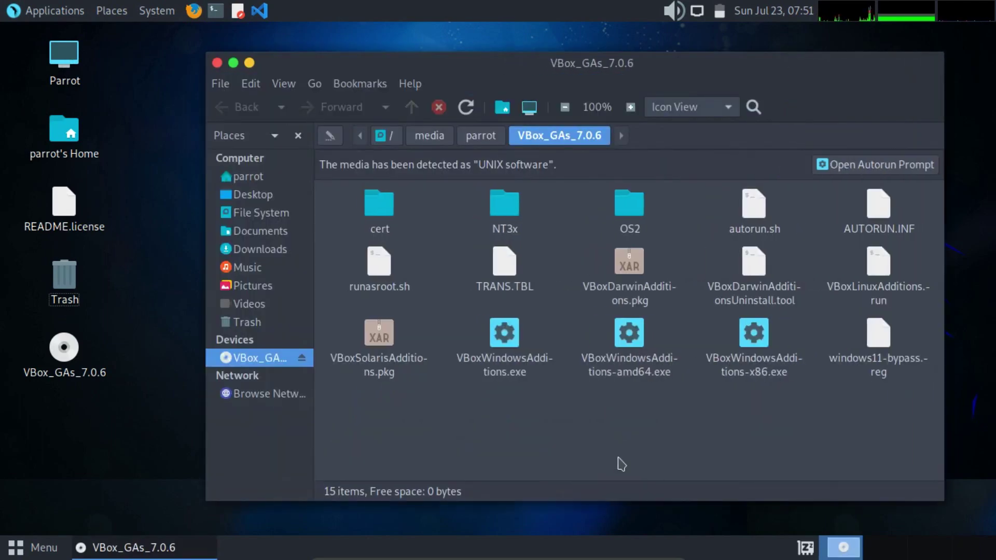
pyautogui.rightClick(540, 435)
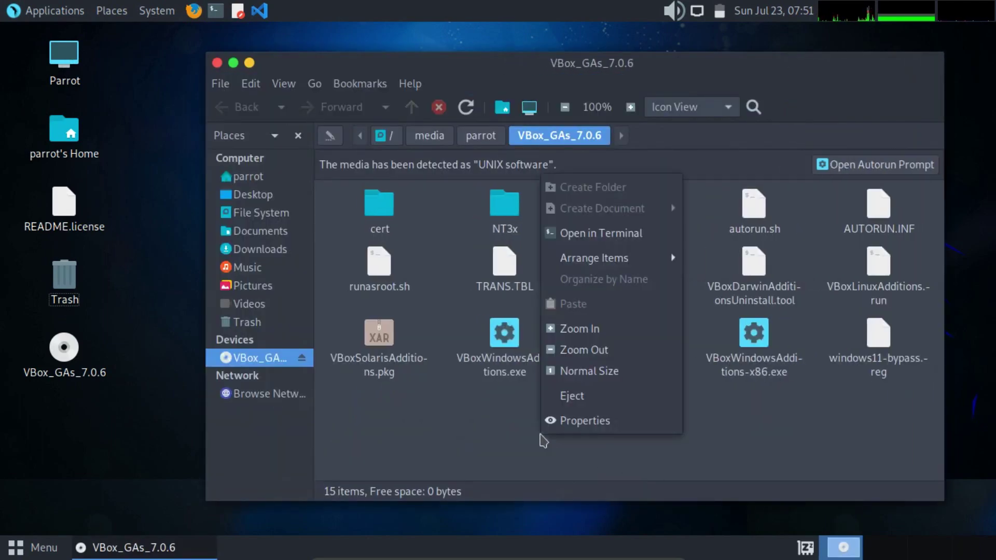
pyautogui.click(636, 236)
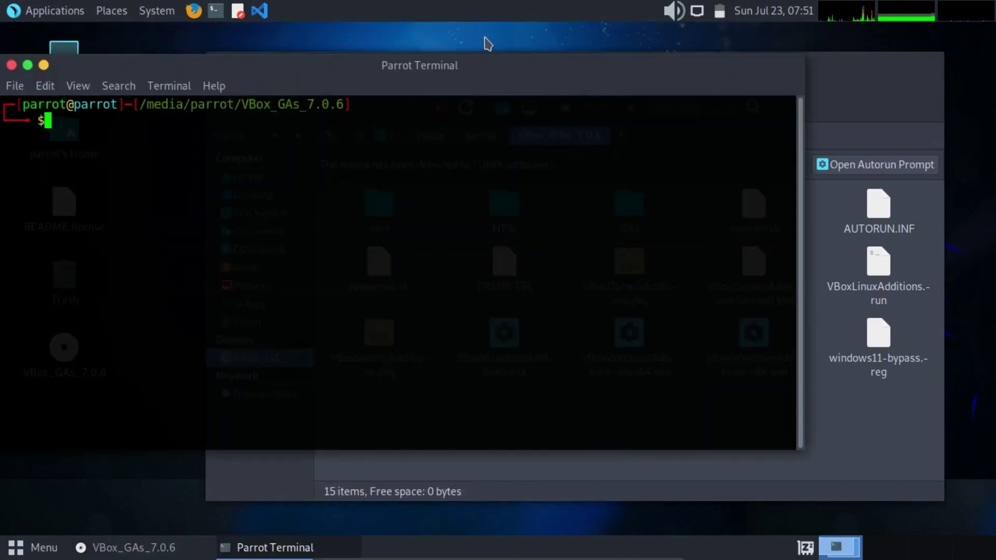
# Install the Guest Additions with sudo ./VBoxLinuxAdditions.run, entering the account password when asked.
pyautogui.write('sudo ./VN')
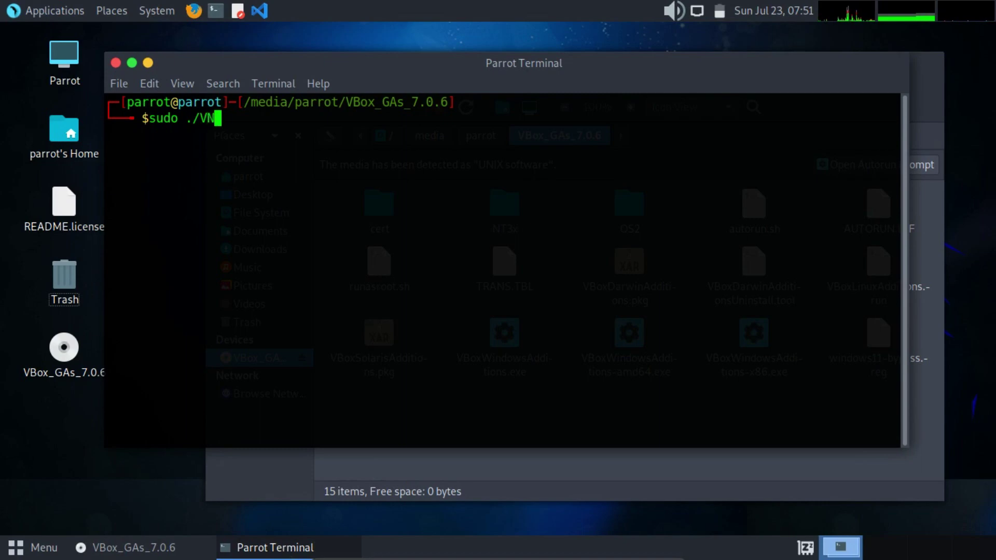
pyautogui.press('BackSpace')
pyautogui.write('Box')
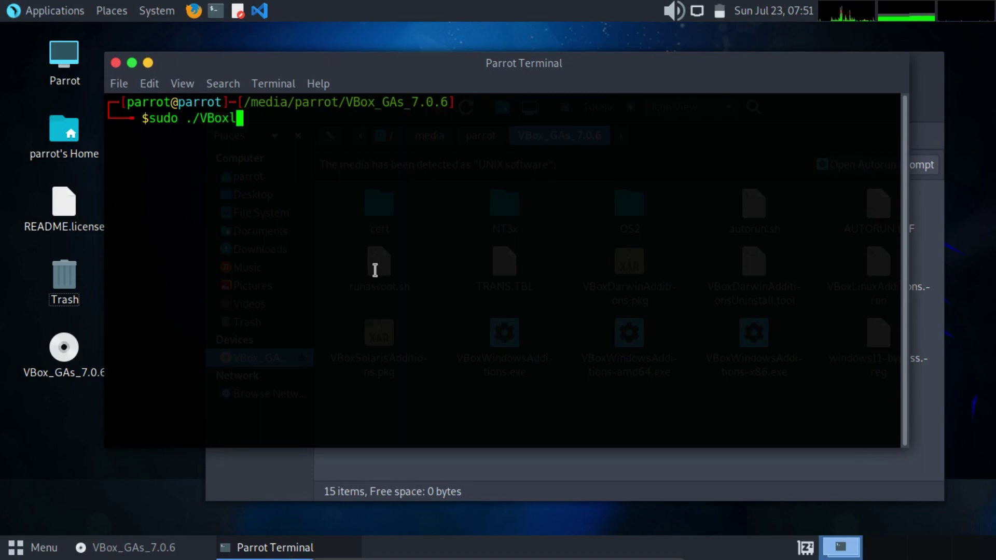
pyautogui.write('L')
pyautogui.press('Tab')
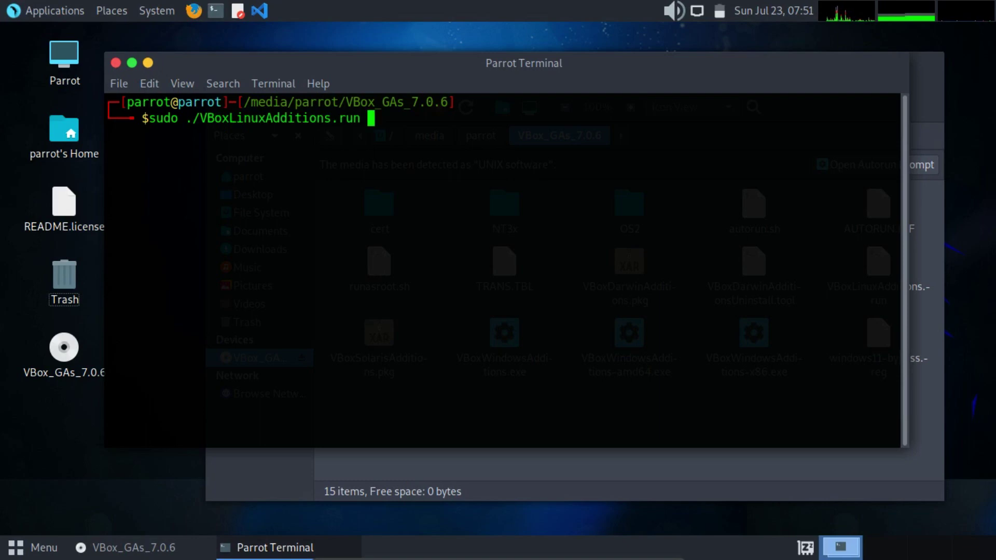
pyautogui.press('Return')
pyautogui.press('Return')
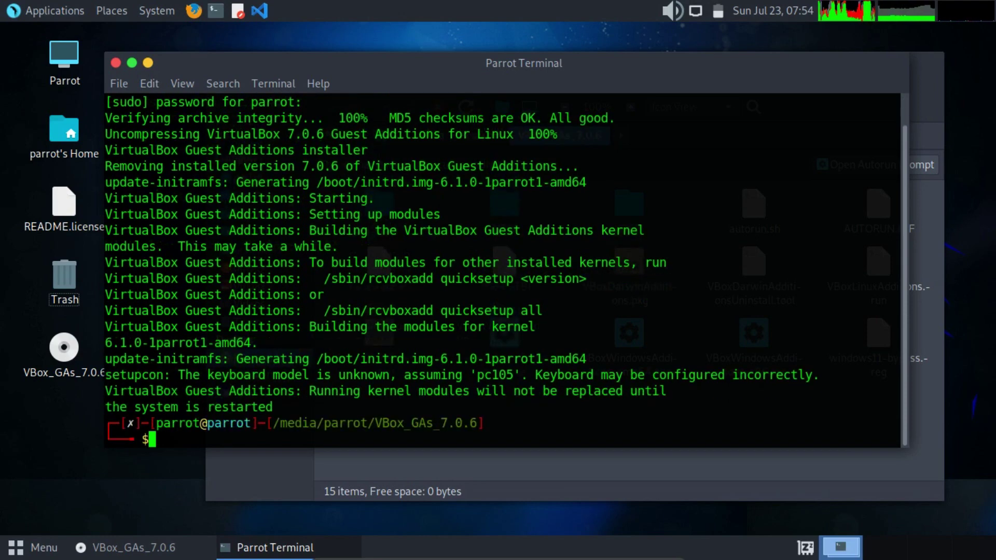
# Restart the system with sudo reboot, and boot the Parrot GNU/Linux entry.
pyautogui.write('sudo reb')
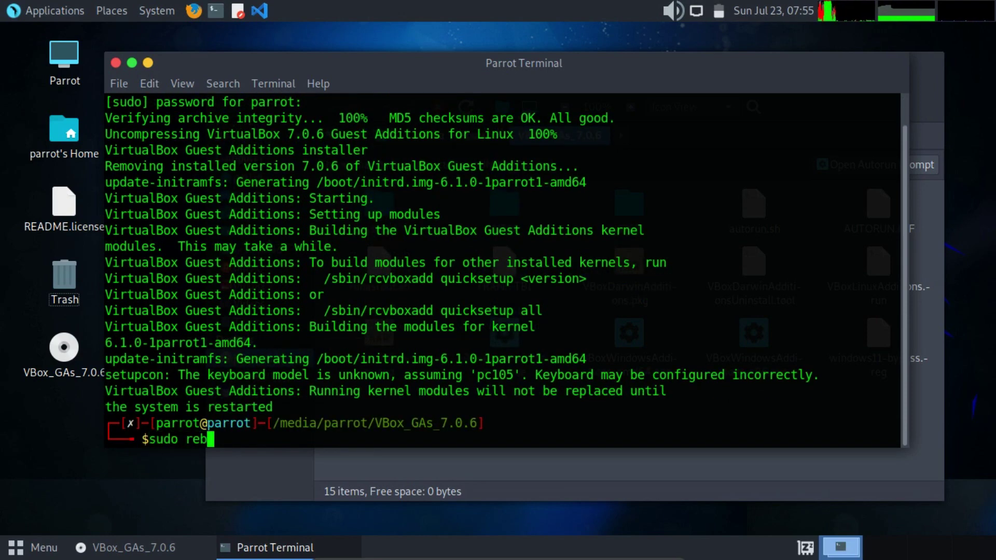
pyautogui.write('oot')
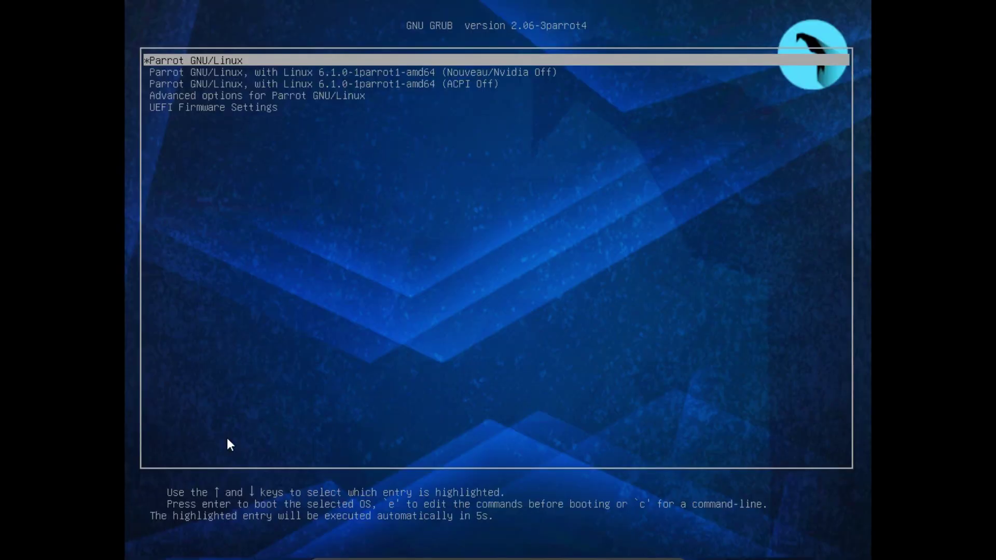
pyautogui.press('Return')
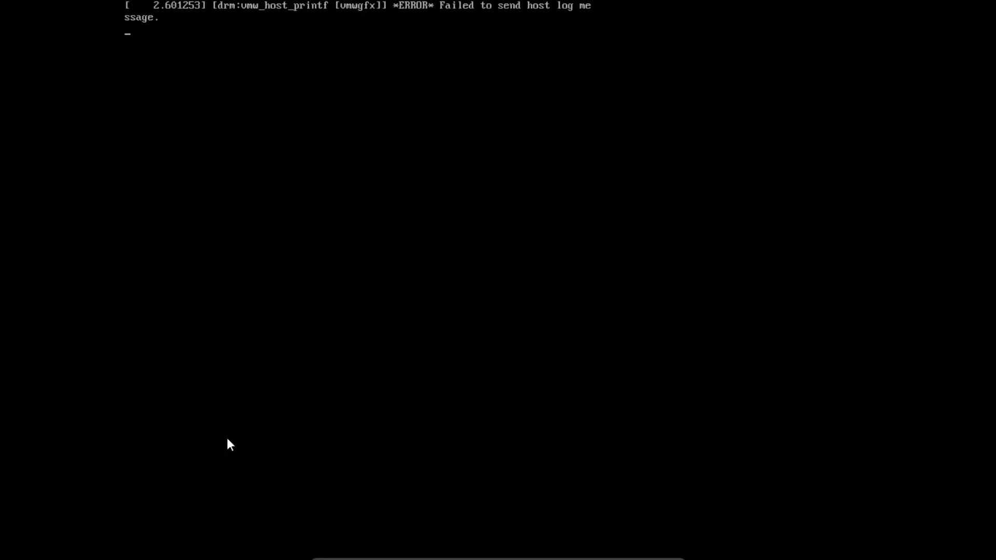